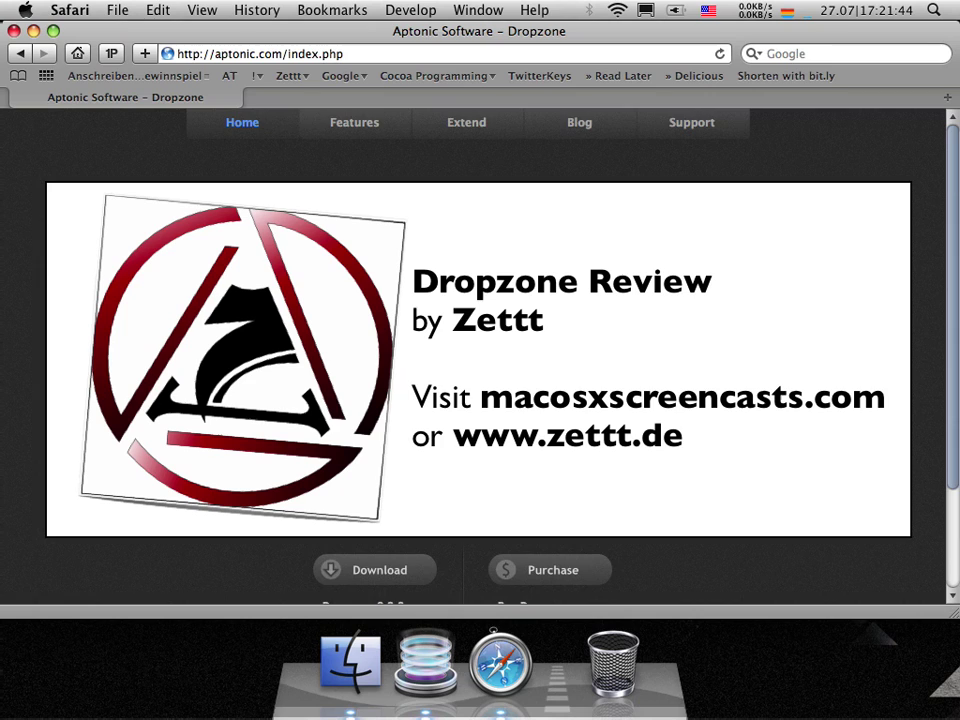
Check the current version, system requirement and price of Dropzone on its home page.
scroll(291, 555, "down", 5)
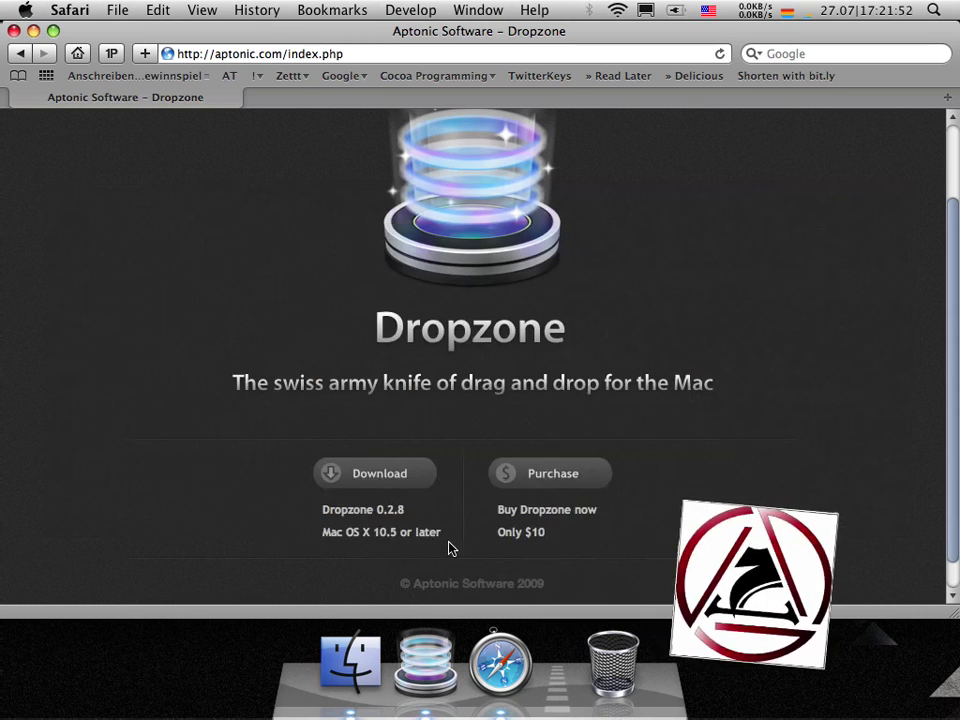
triple_click(535, 545)
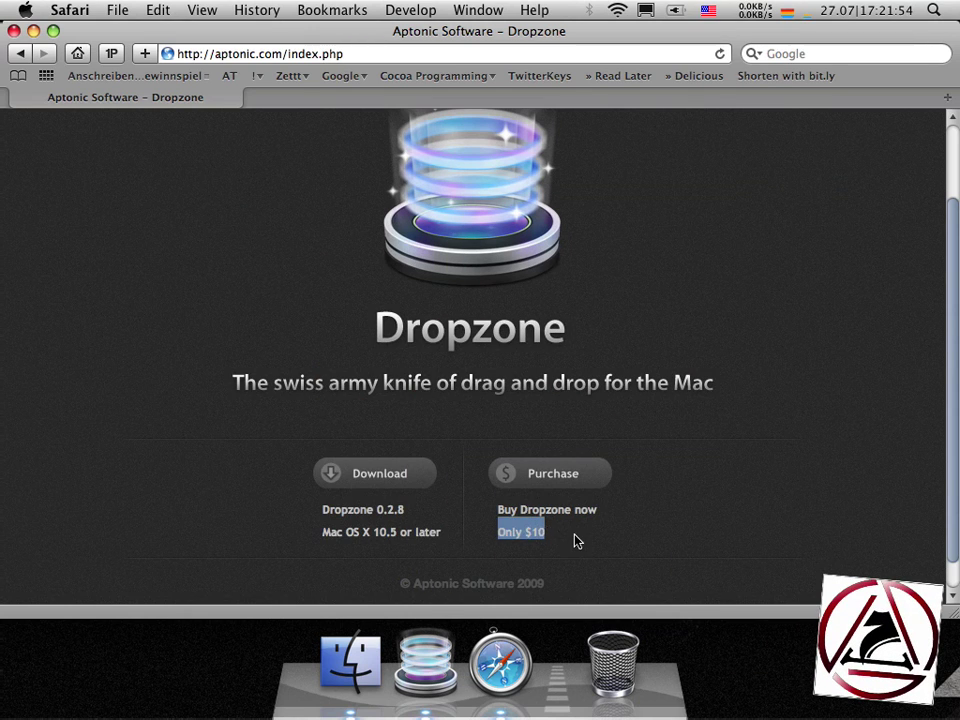
left_click(575, 540)
scroll(576, 540, "up", 1)
scroll(575, 540, "up", 2)
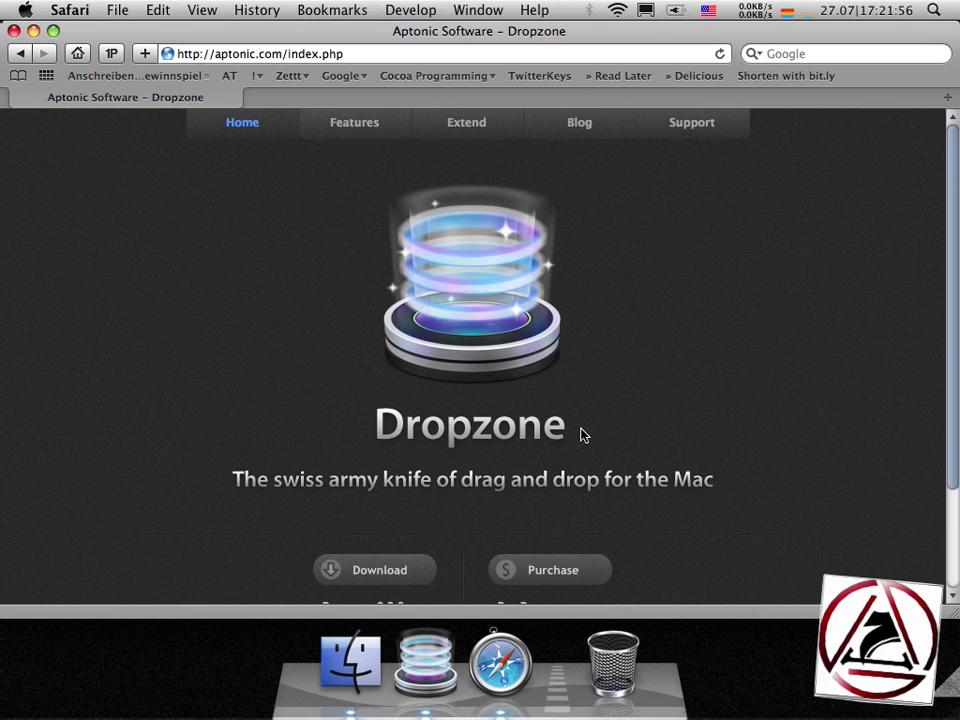
Switch to Dropzone, view its destination grid, and open the preferences.
left_click(432, 666)
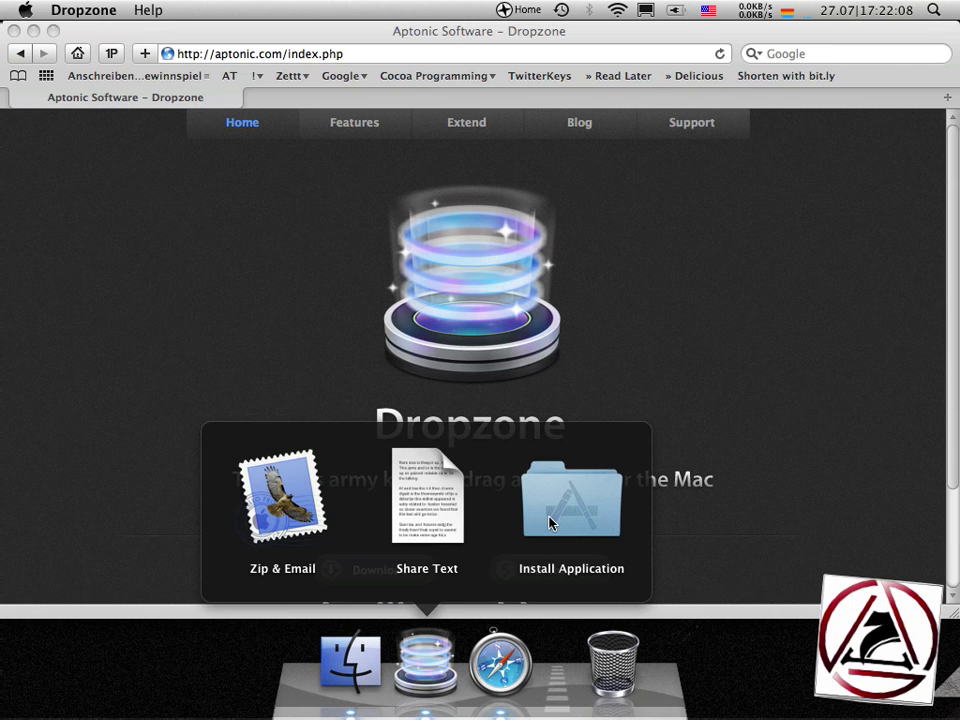
left_click(432, 648)
right_click(430, 650)
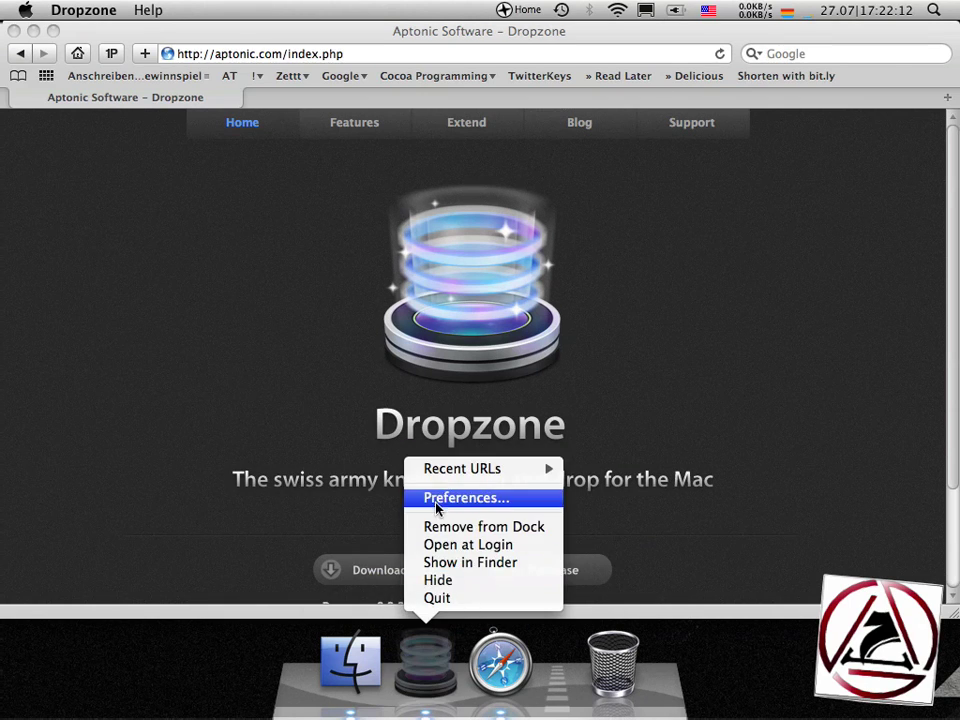
left_click(436, 500)
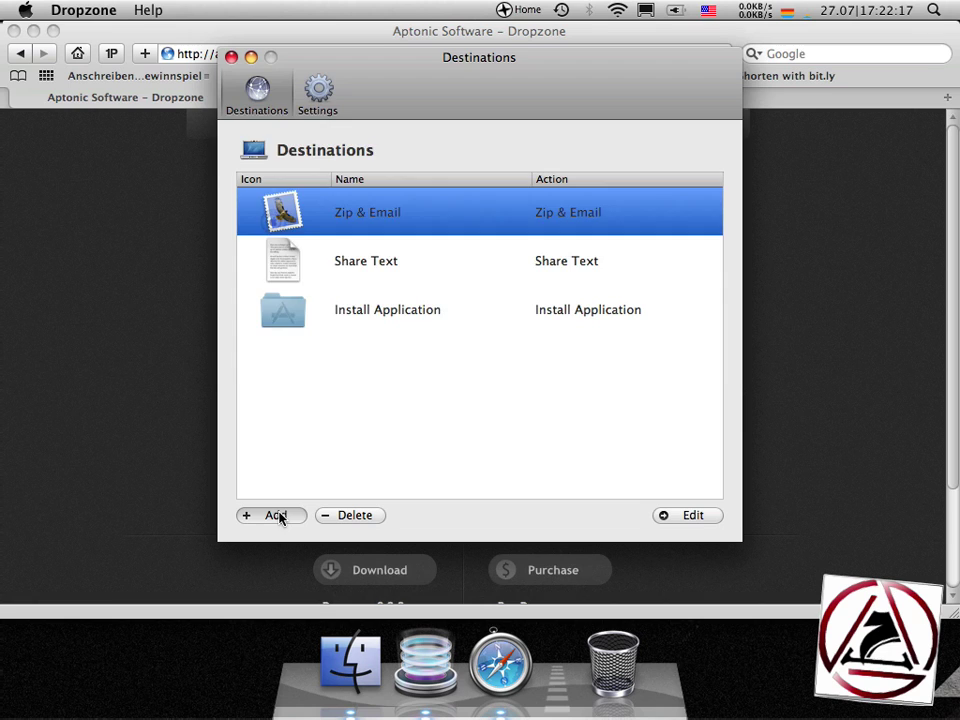
Examine the action types offered for a new destination, and cancel without adding one.
left_click(276, 515)
left_click(500, 212)
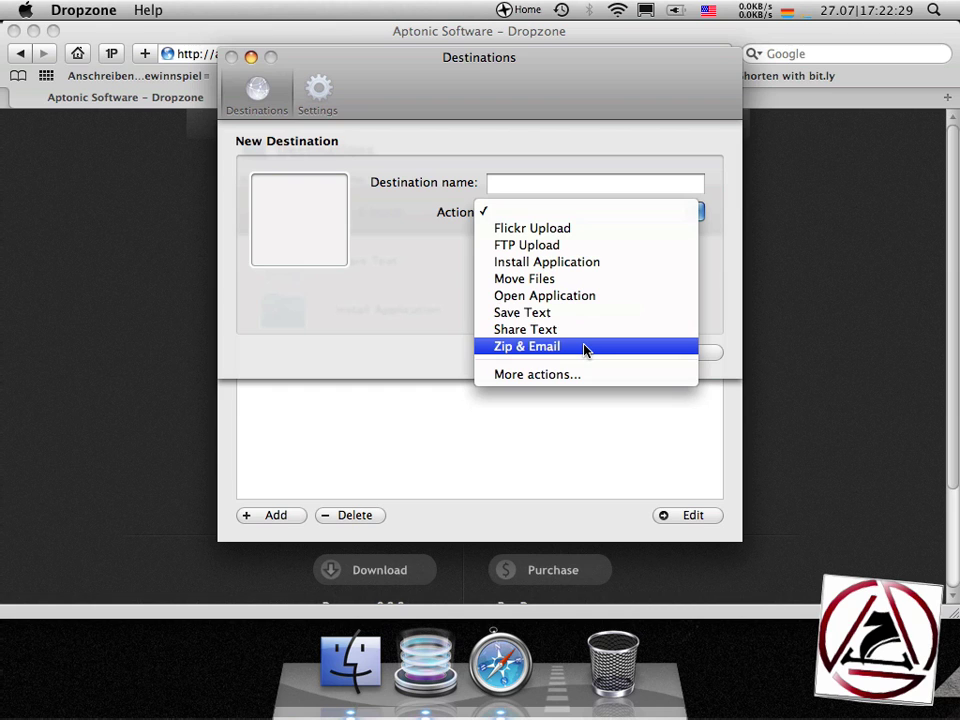
left_click(393, 316)
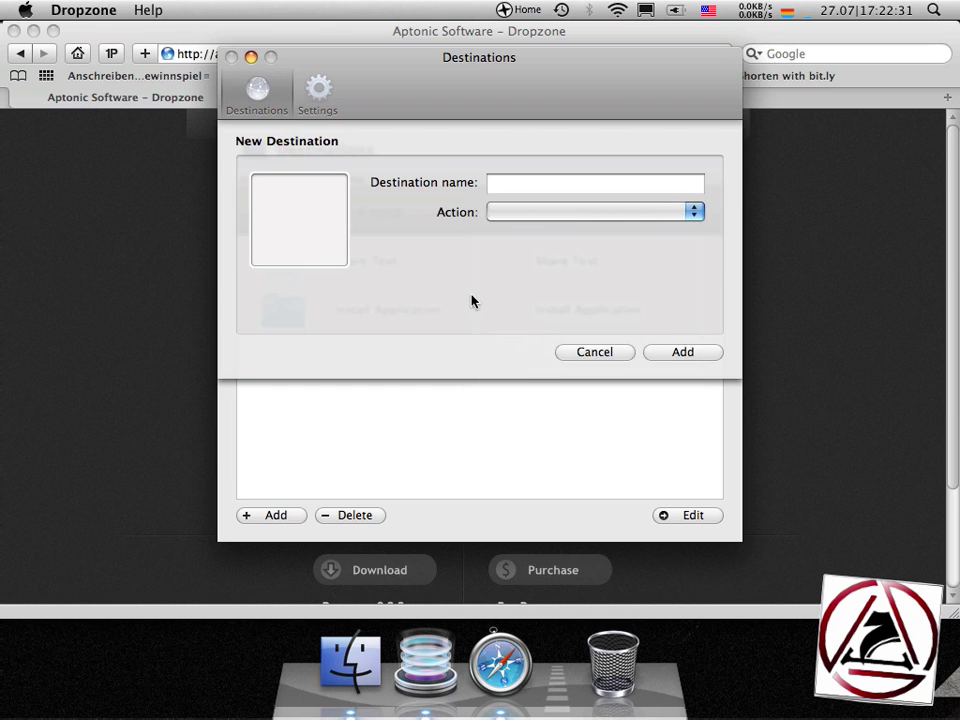
left_click(546, 212)
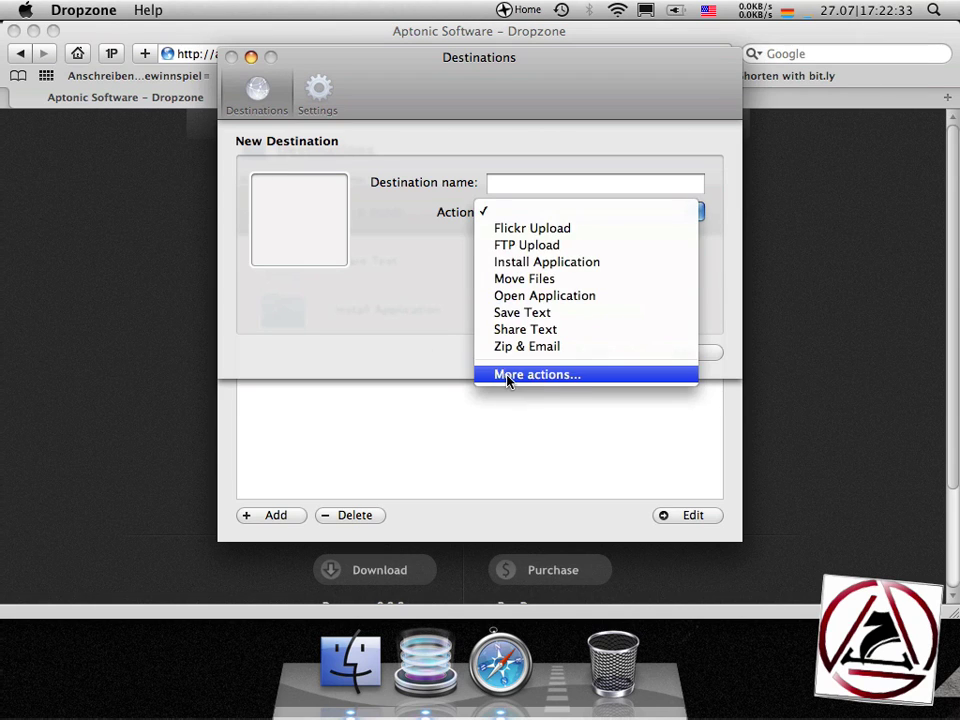
left_click(343, 321)
left_click(578, 352)
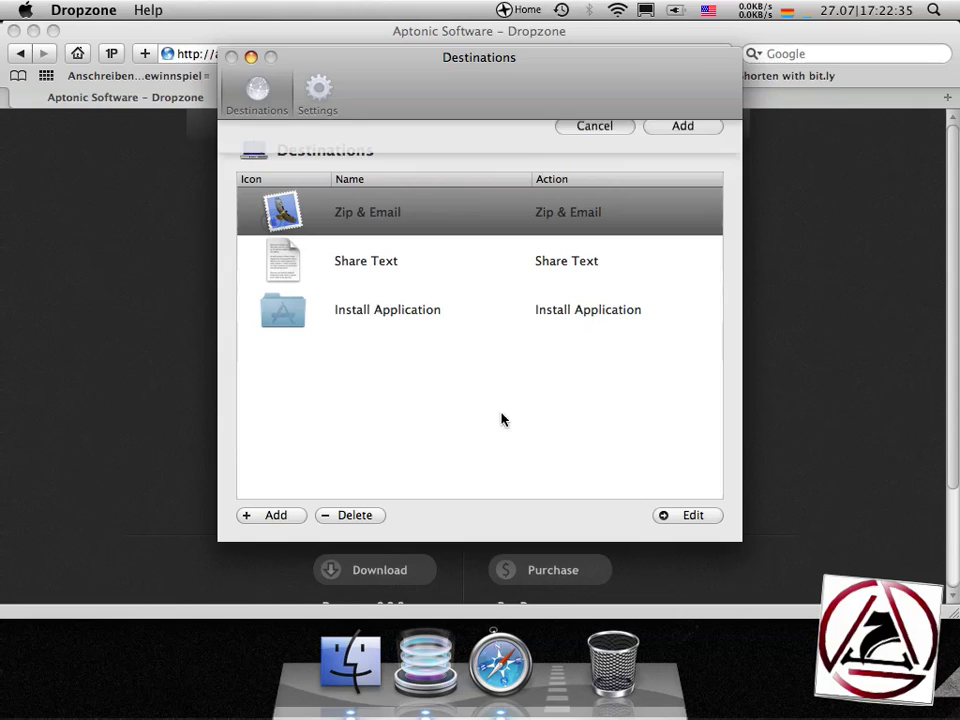
Switch to Safari and review the user contributed actions on Dropzone's Extend page, down to Is.Gd and LinkBunch.
left_click(898, 452)
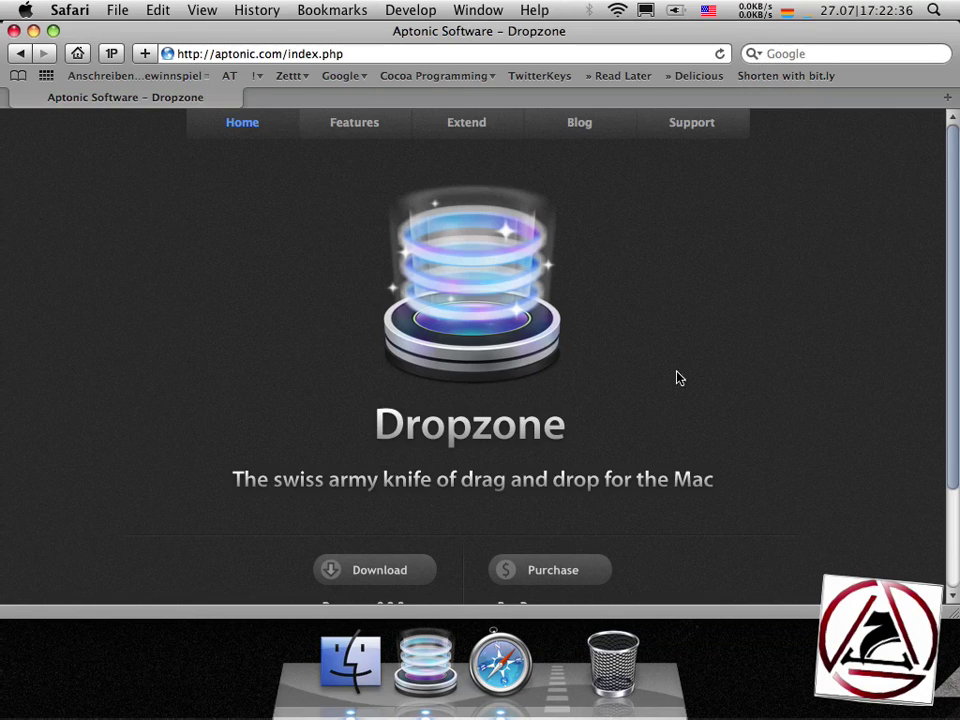
left_click(474, 136)
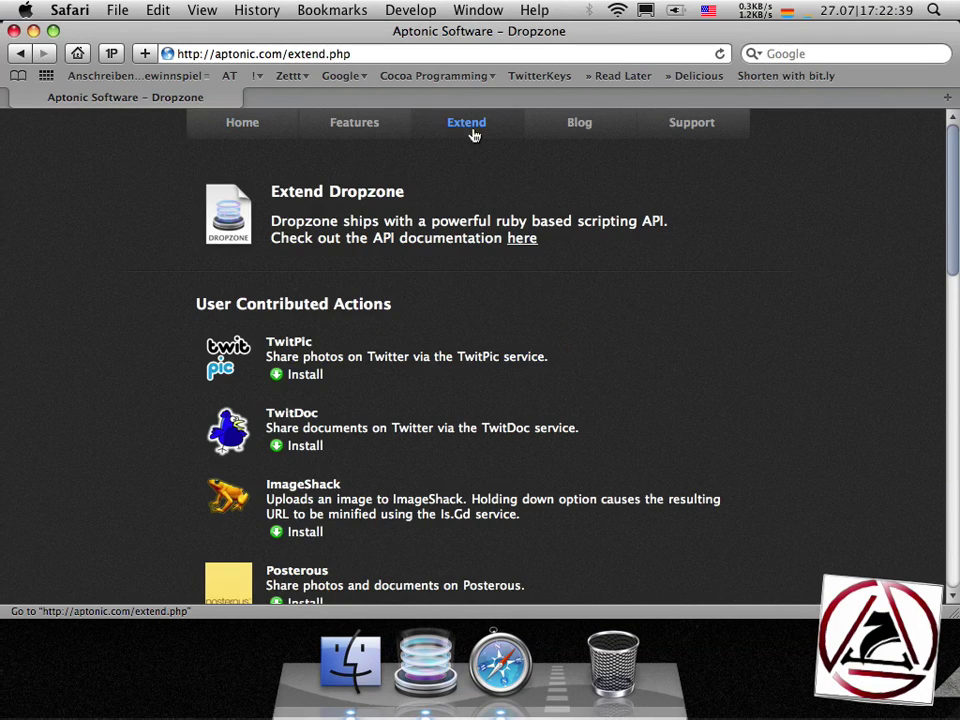
scroll(129, 344, "down", 10)
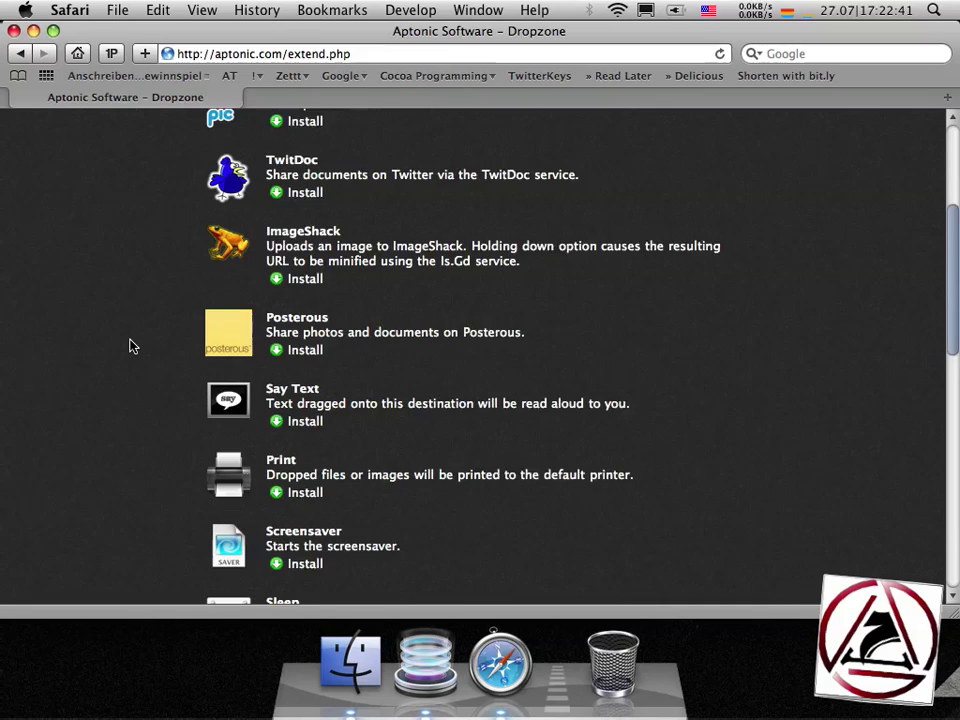
scroll(129, 346, "down", 11)
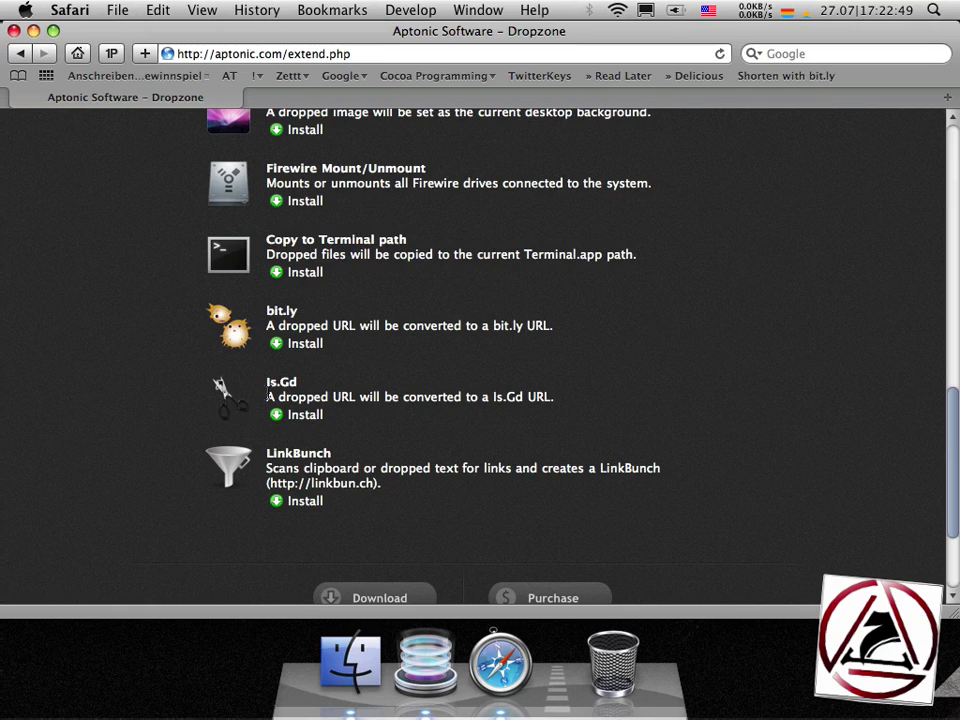
left_click_drag(282, 398, 347, 396)
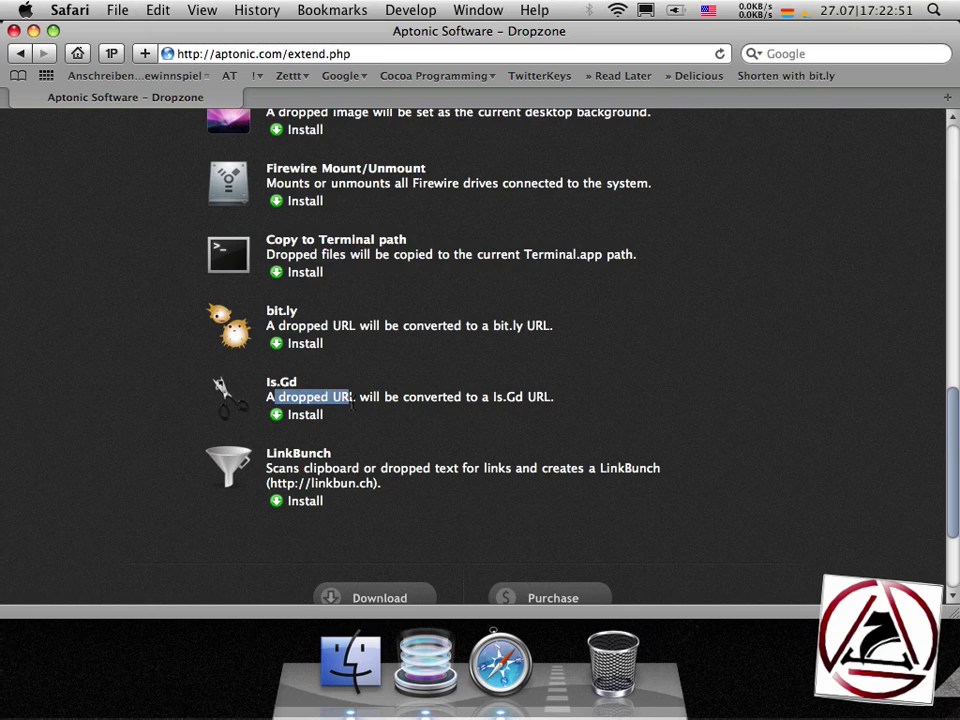
left_click(377, 450)
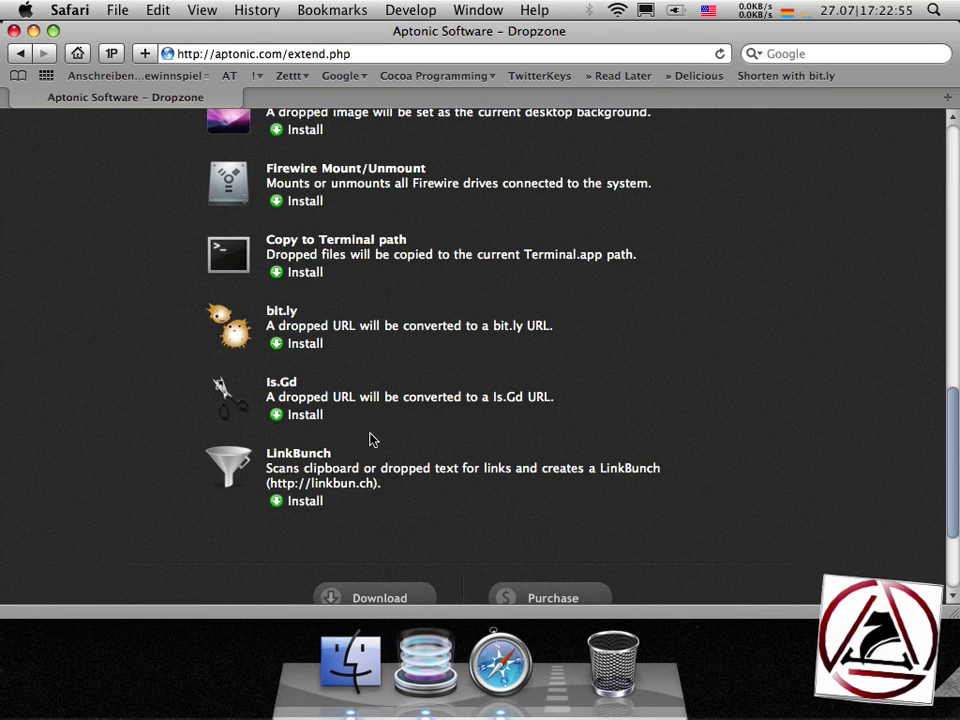
Hide Safari and install the ImageShack.dropzone script from the desktop without adding it to the grid.
key("super+h")
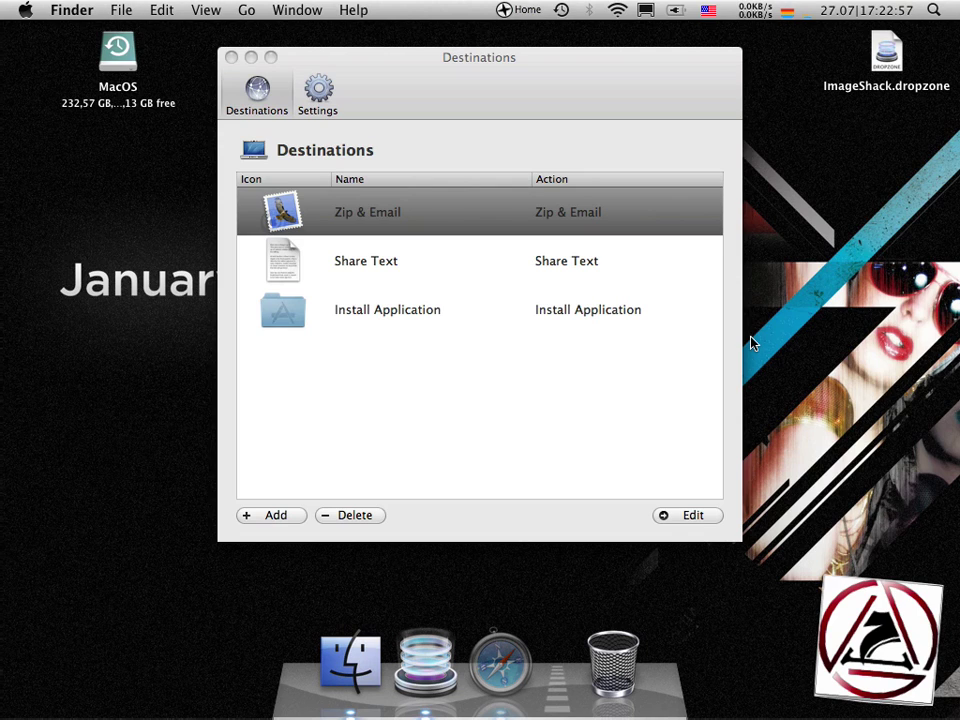
left_click(886, 55)
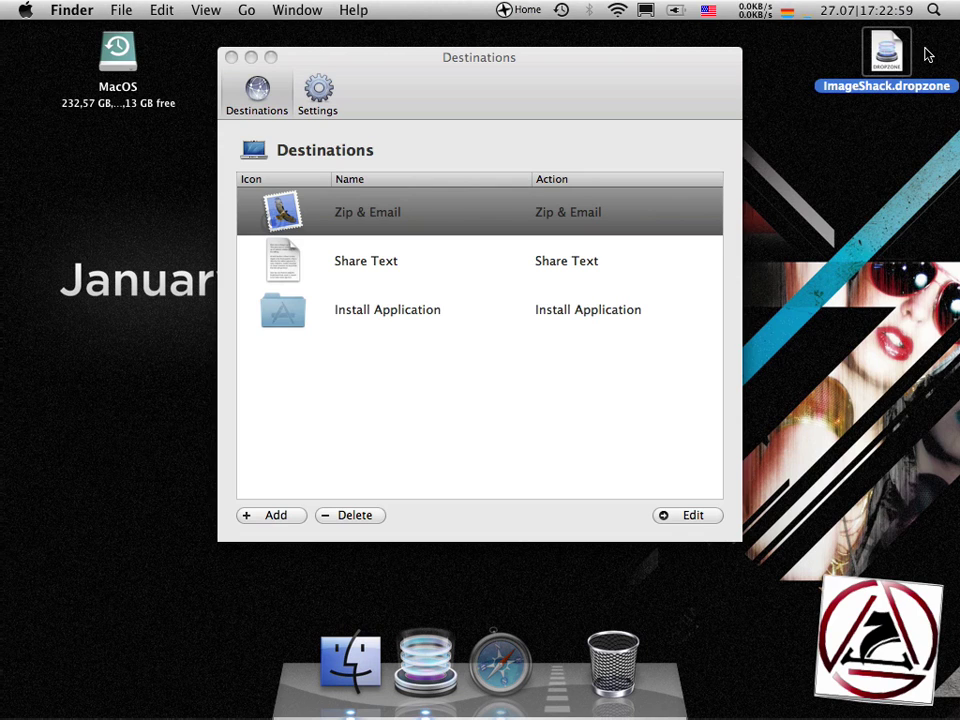
left_click(808, 139)
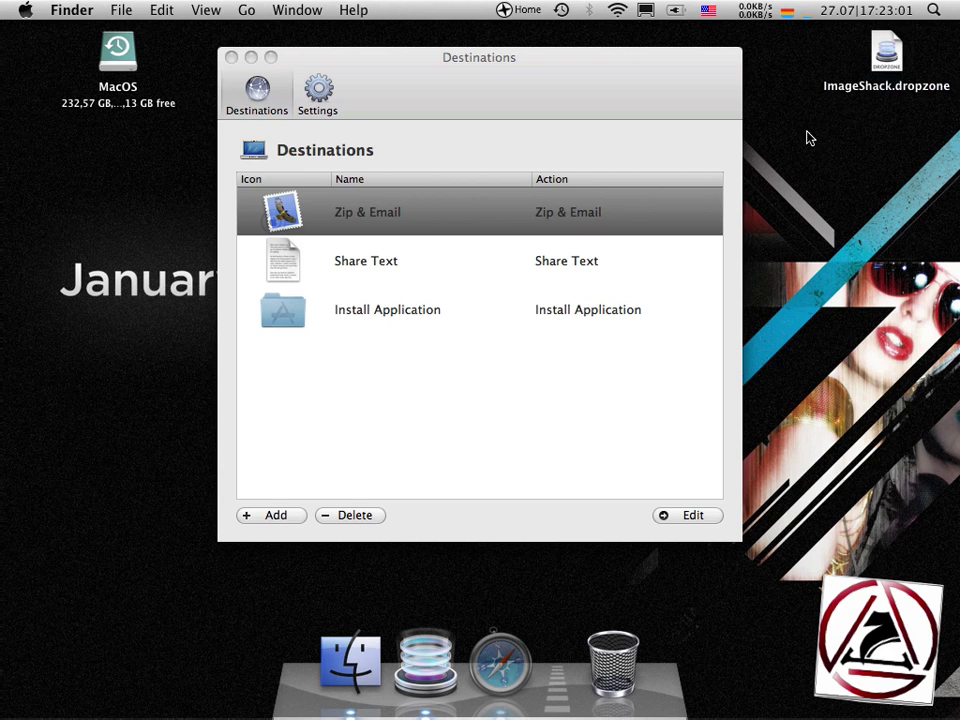
left_click(876, 64)
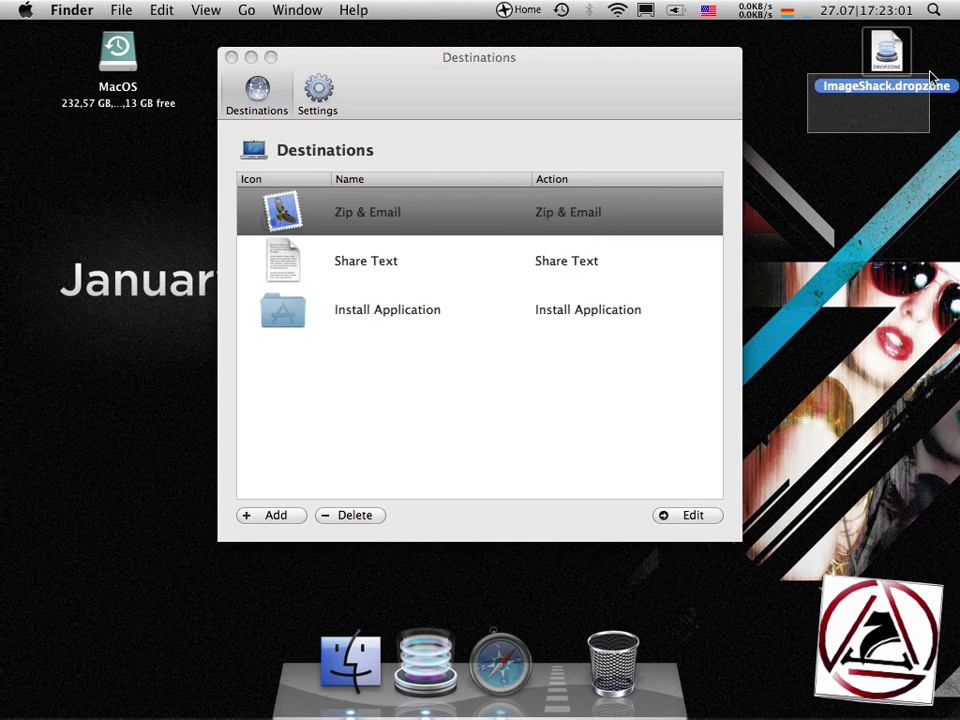
double_click(876, 55)
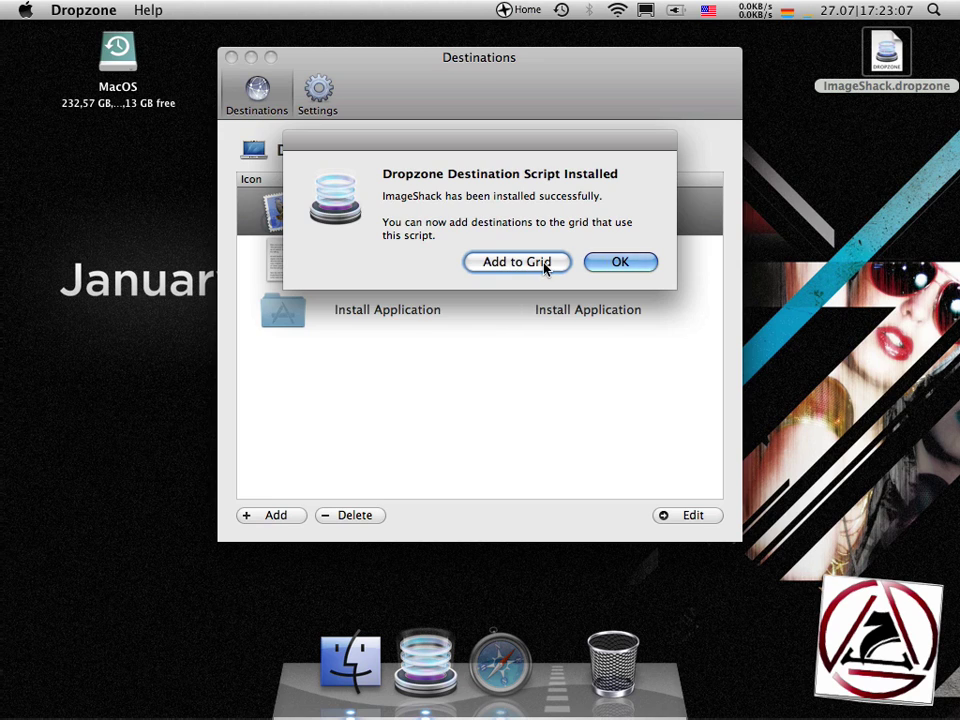
left_click(604, 265)
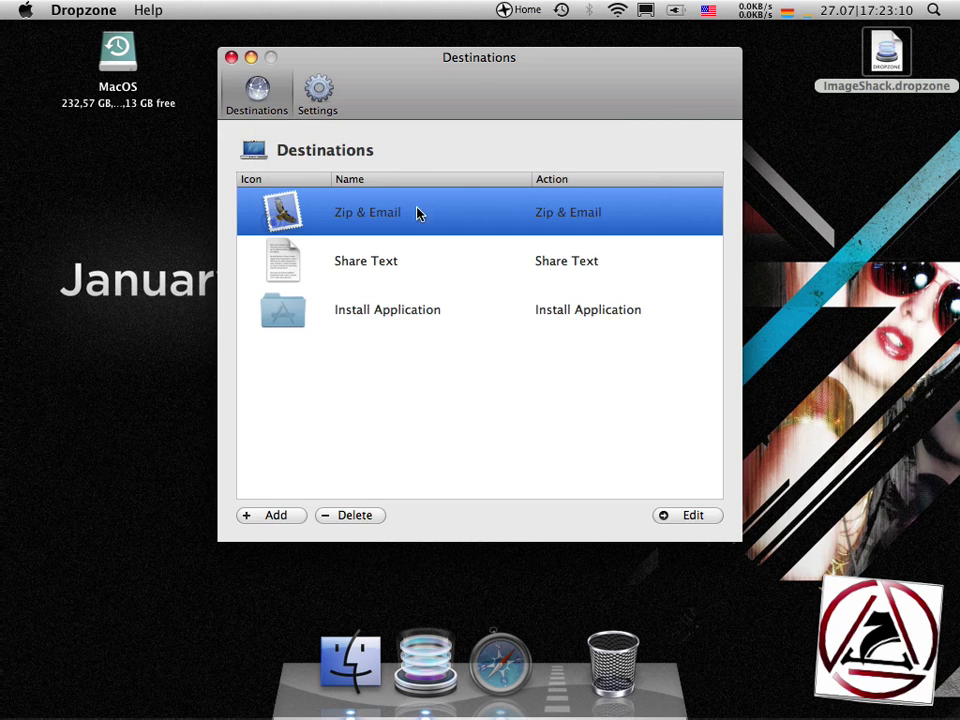
Review the installed destination scripts in Dropzone's settings, close the preferences, and look over the destination grid.
left_click(320, 95)
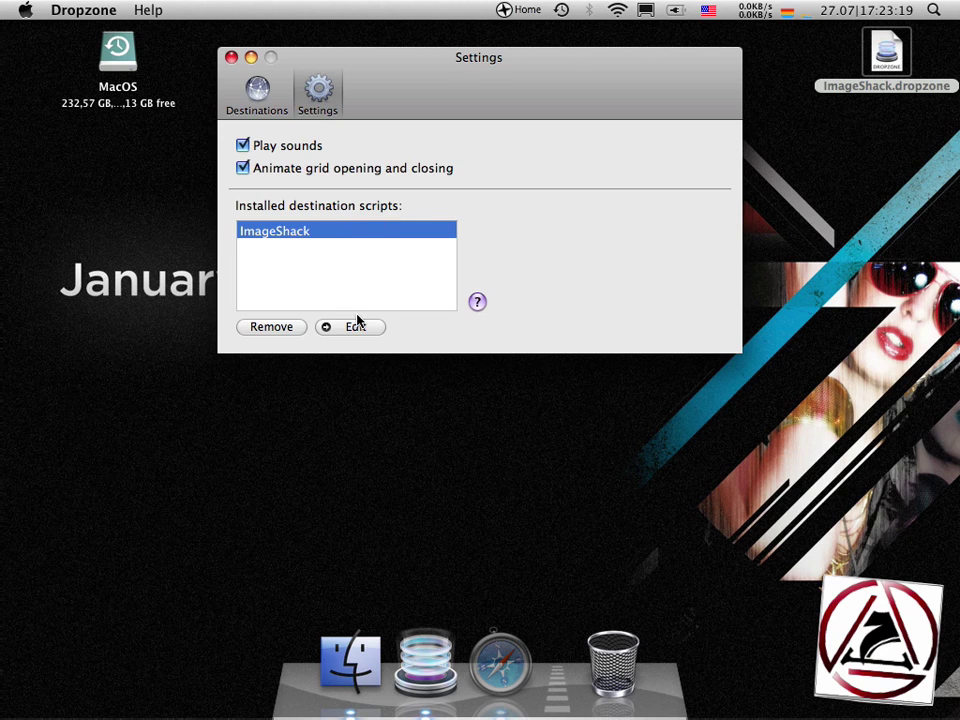
left_click(231, 57)
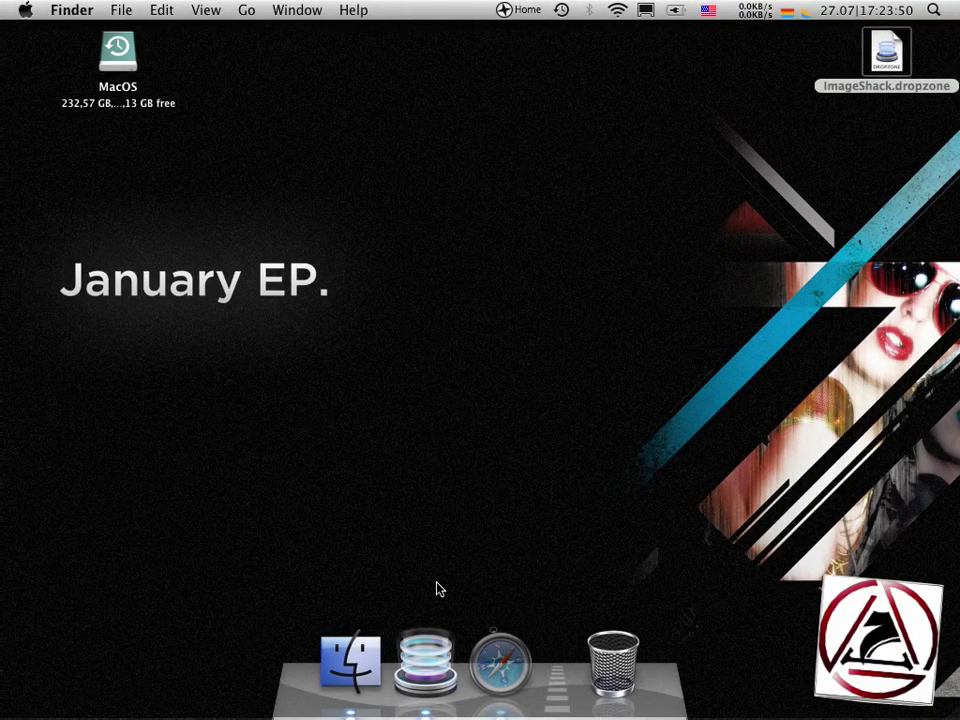
left_click(426, 664)
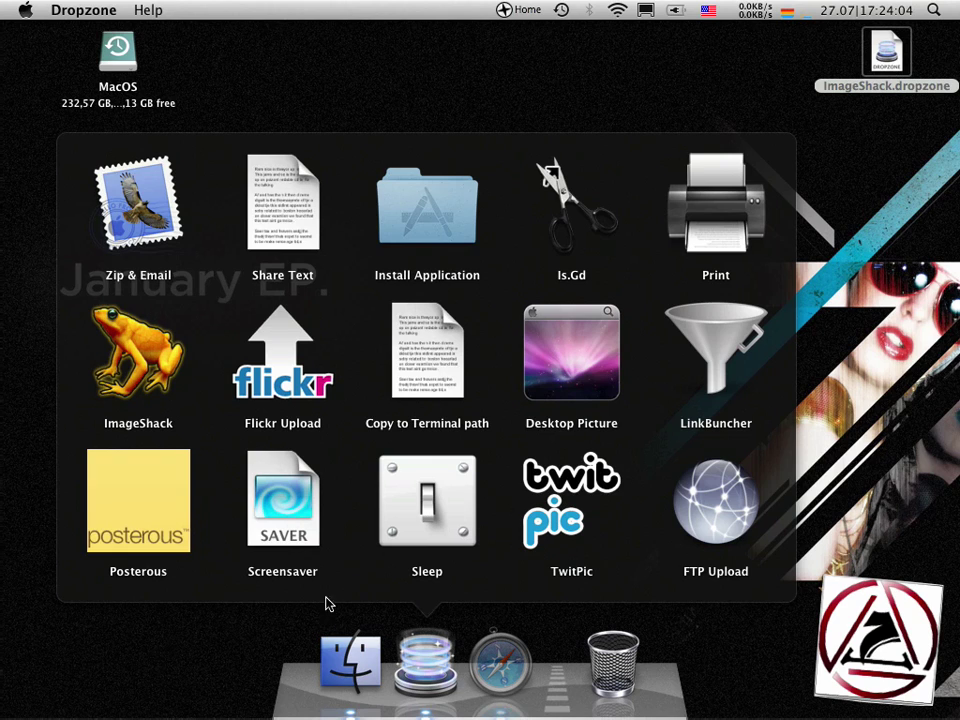
left_click(448, 666)
Switch to Safari and return to the Dropzone home page.
left_click(500, 662)
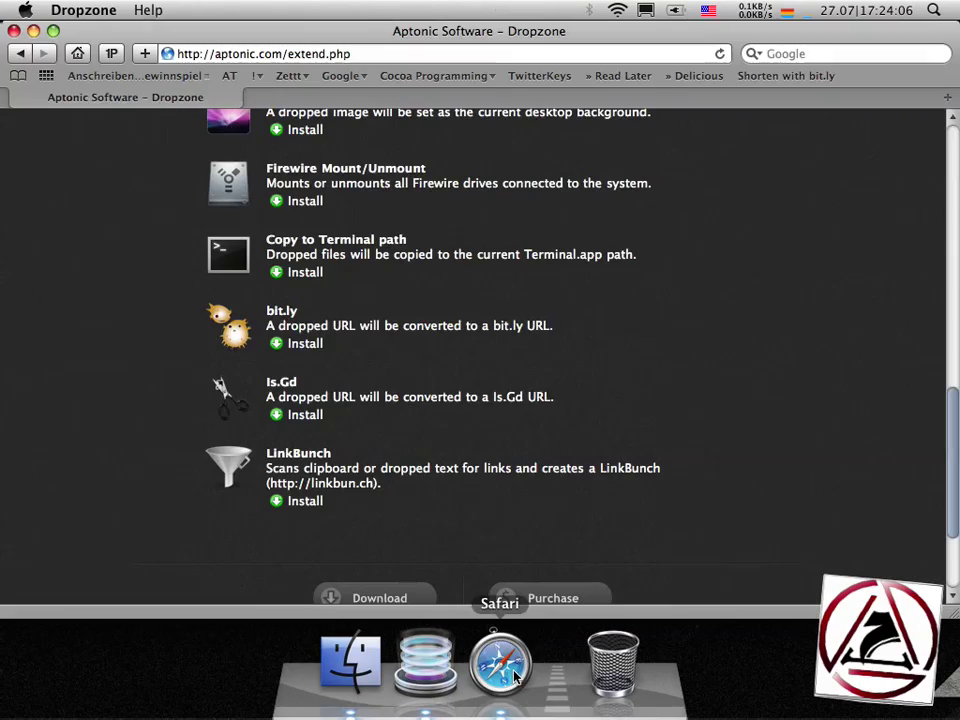
scroll(413, 297, "up", 15)
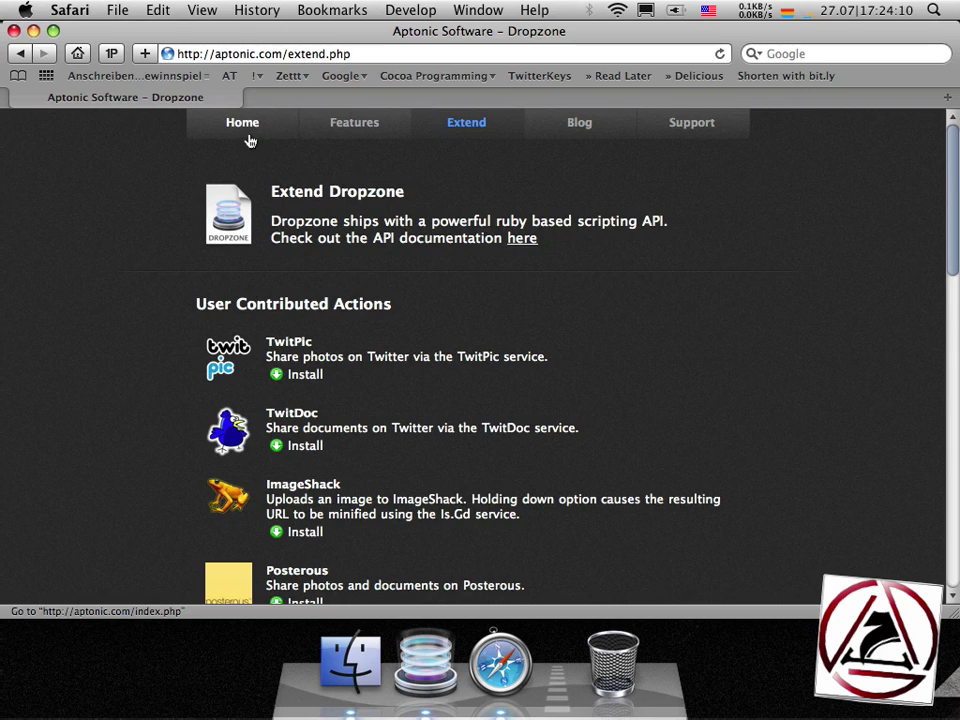
left_click(244, 132)
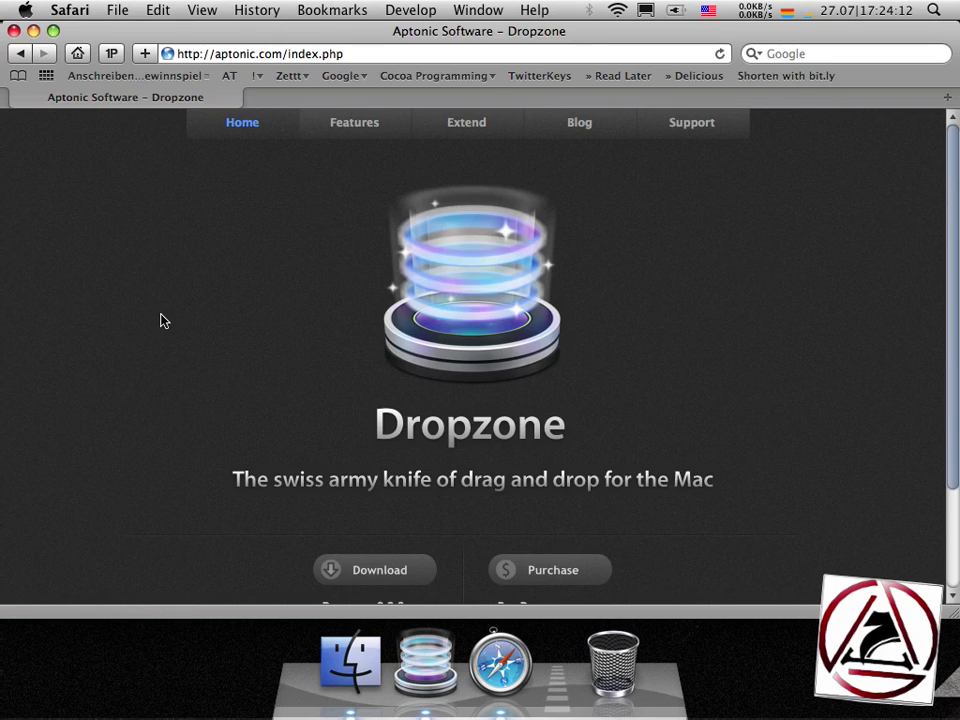
Open macosxscreencasts.com in a new browser tab.
key("super+t")
type("macosxscreencasts.com/")
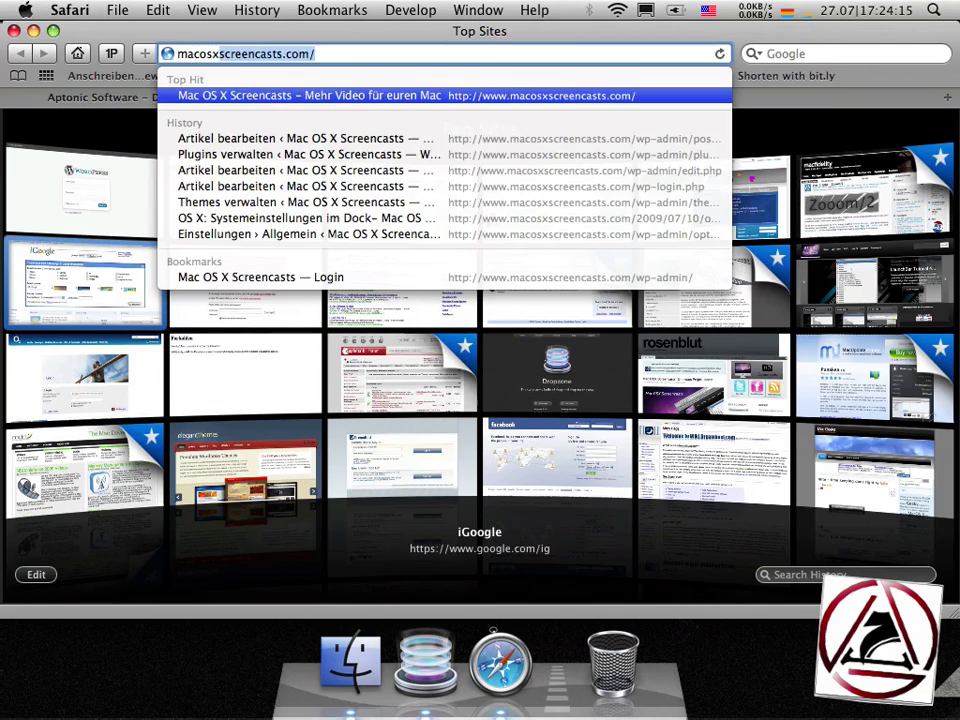
key("Return")
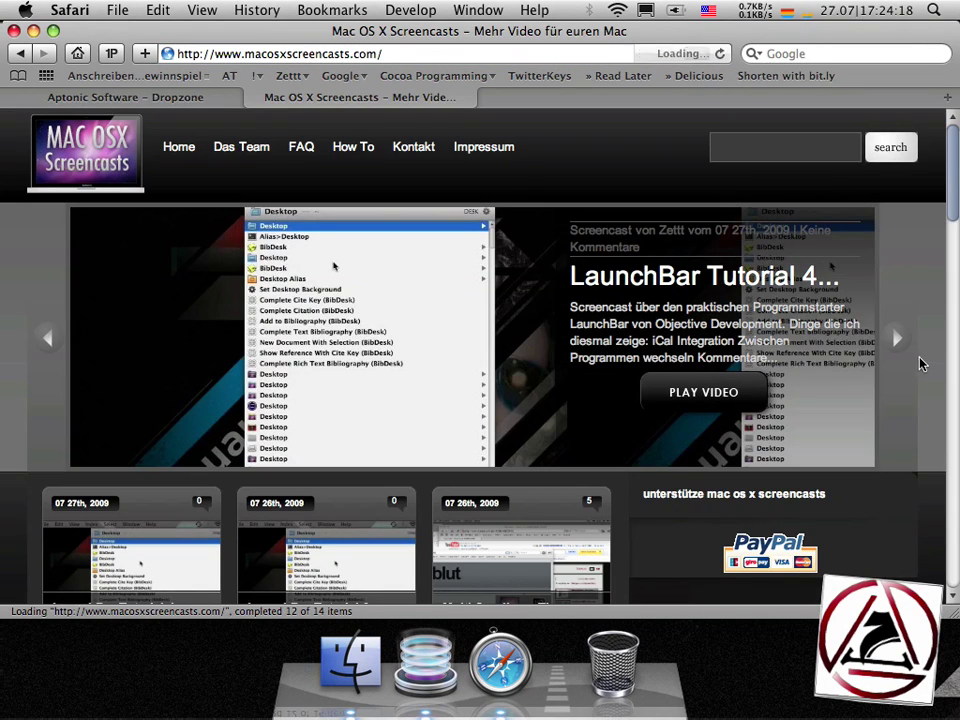
Advance the featured carousel to the Multi-Scrollen screencast and capture that area as a screenshot of about 915 × 296 pixels.
left_click(896, 338)
left_click(896, 338)
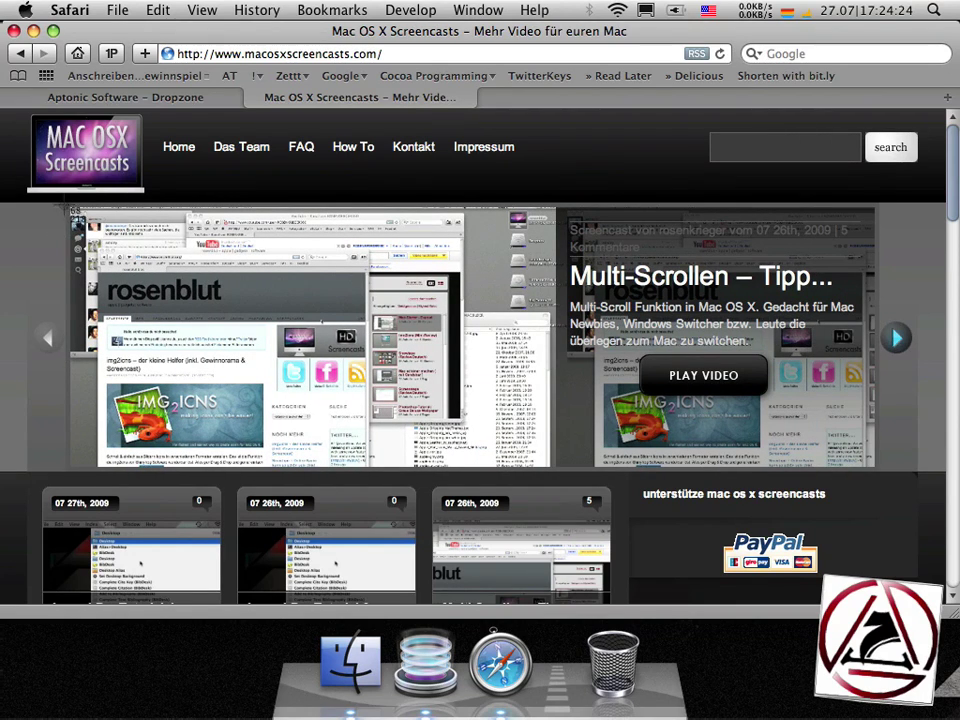
key("super+shift+4")
left_click_drag(70, 222, 918, 477)
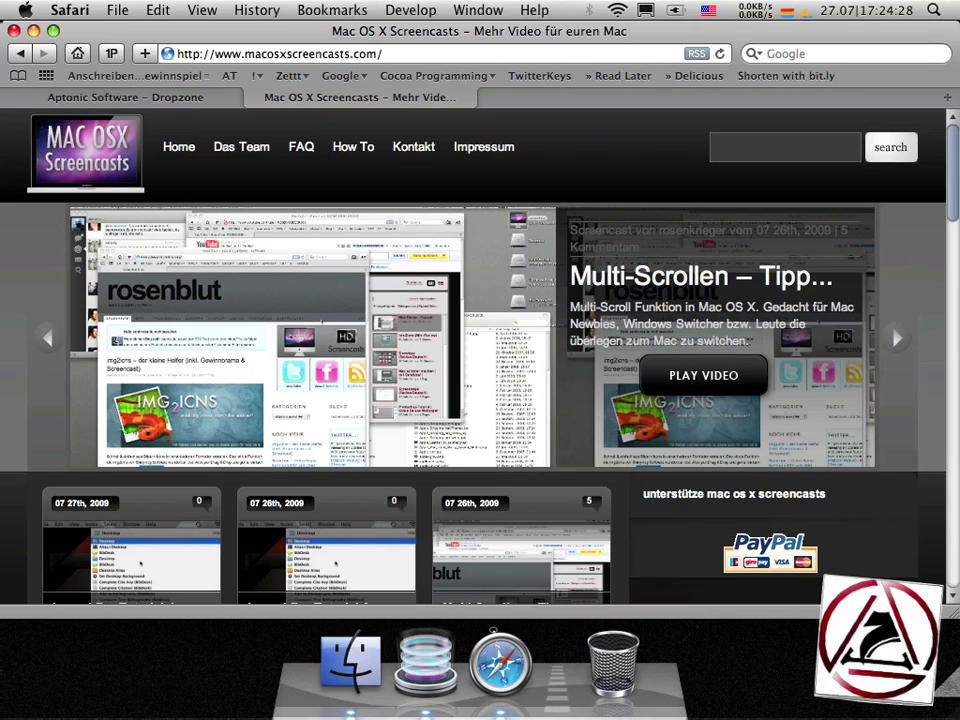
Upload Picture 1.png from the desktop to Dropzone's ImageShack destination, allowing any connection for Dropzone via curl until quit.
left_click(808, 675)
key("super+alt+h")
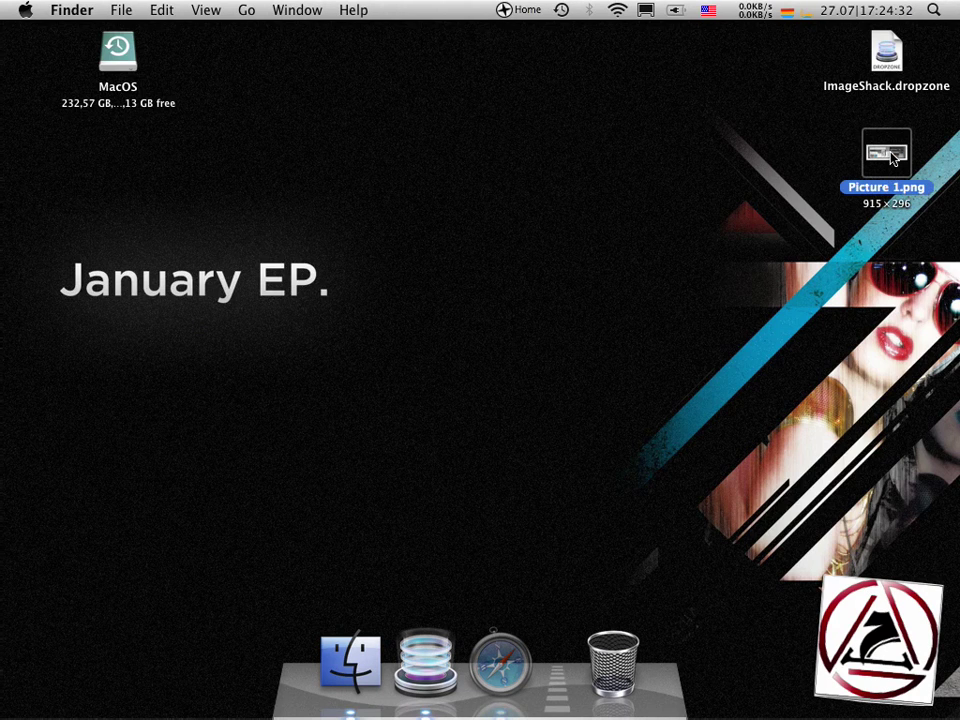
left_click_drag(890, 155, 140, 362)
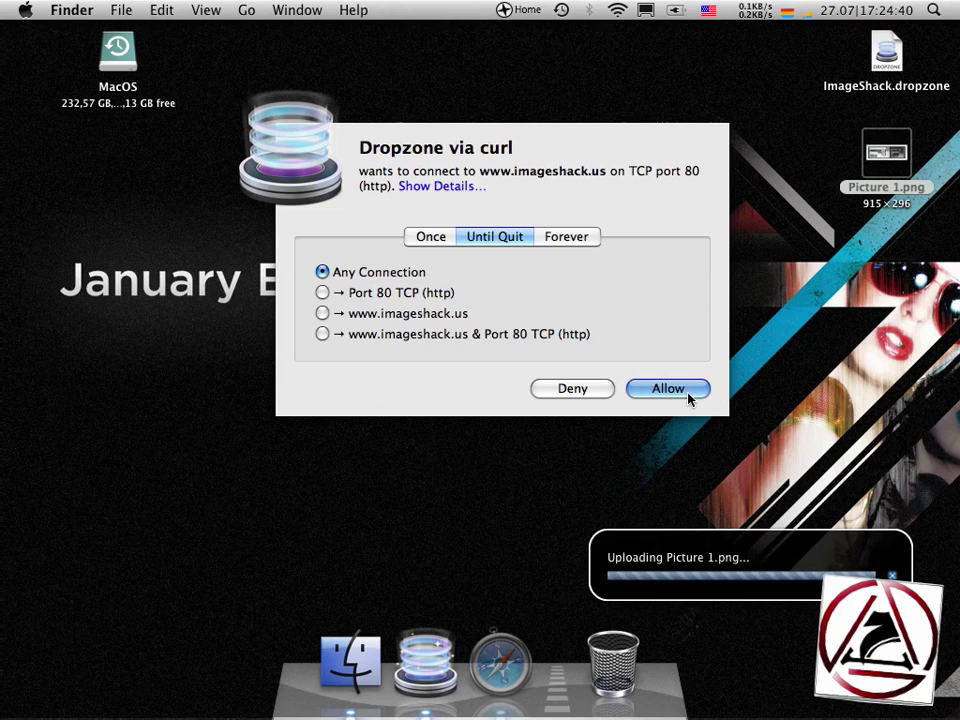
left_click(688, 390)
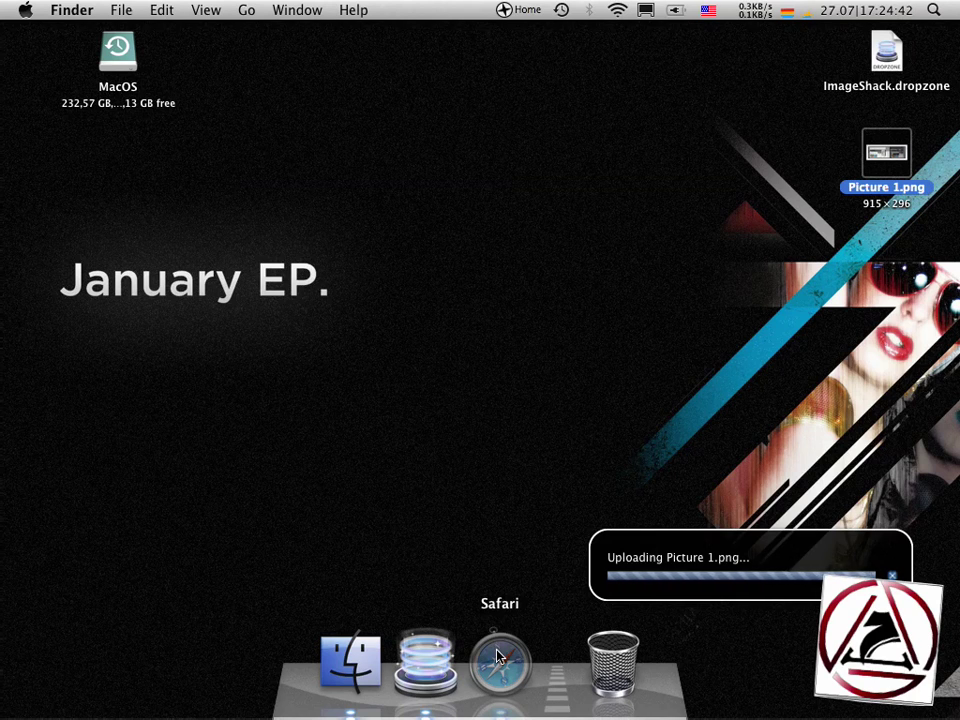
left_click(498, 658)
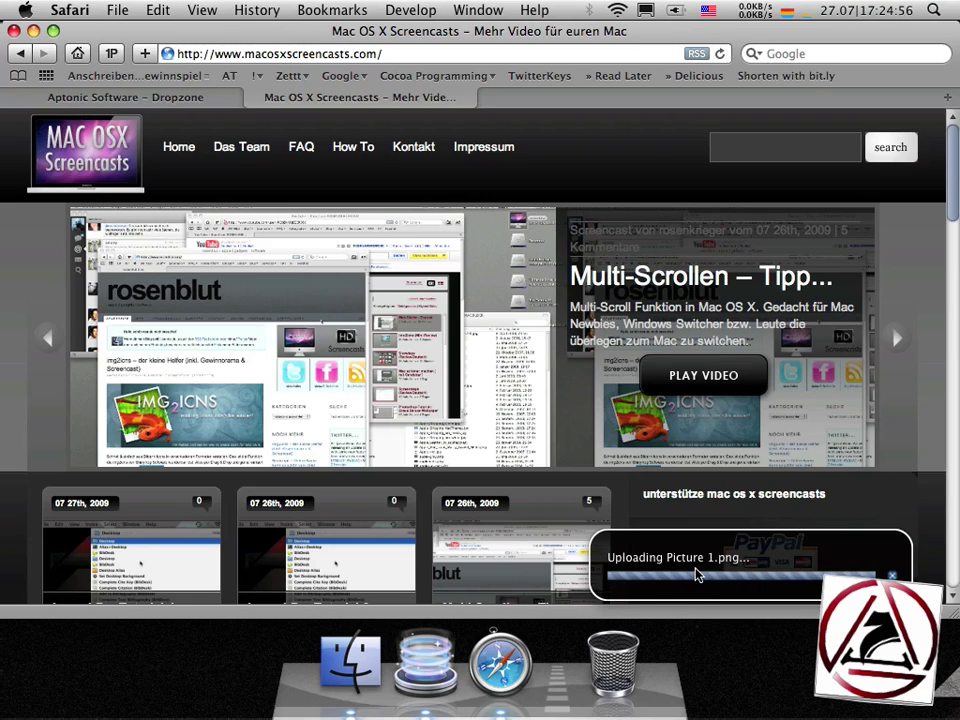
key("super+t")
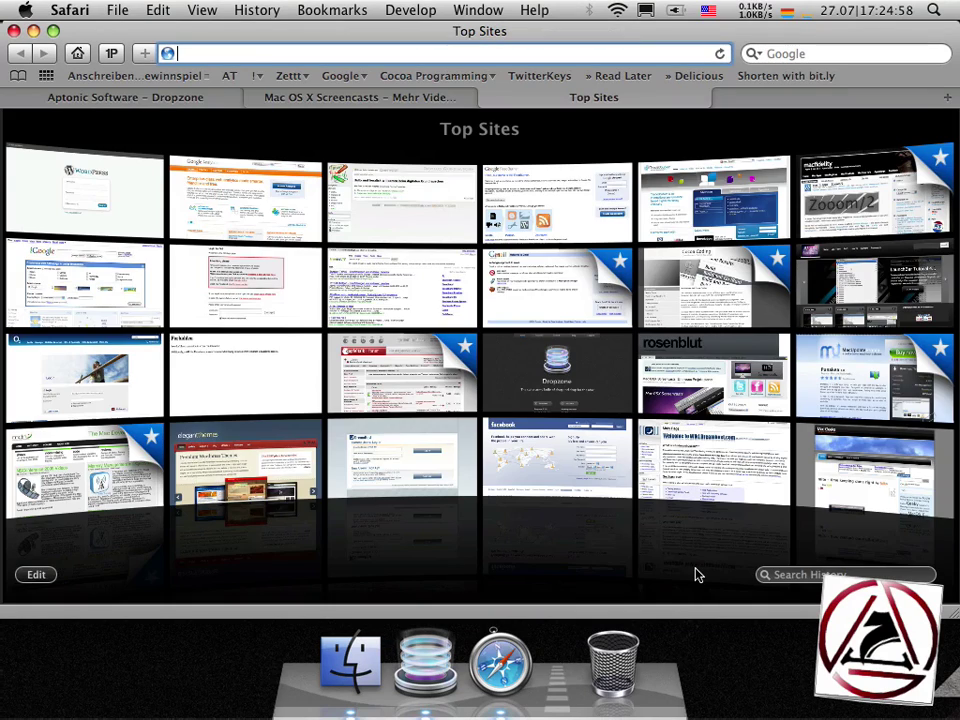
type("http://img199.imageshack.us/img199/3615/picture1zap.png")
key("Return")
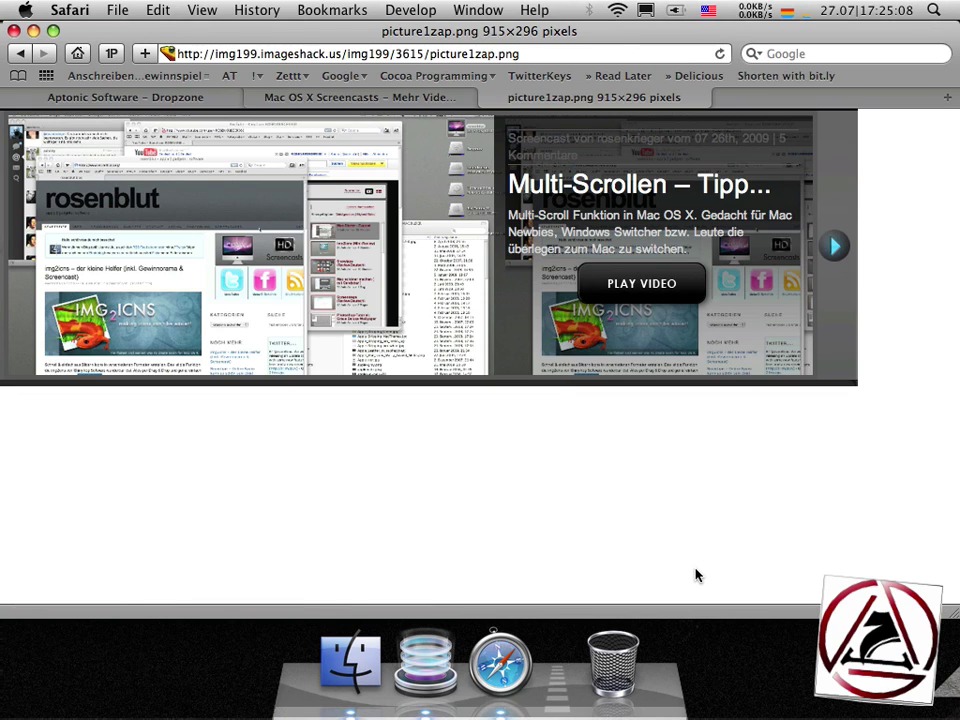
key("super+w")
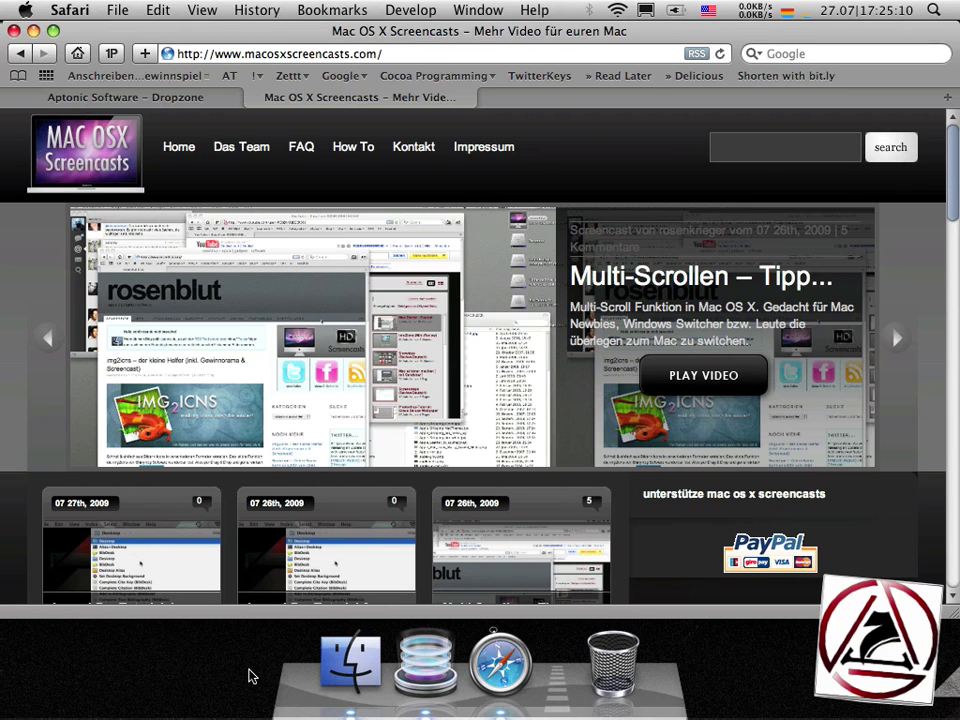
Hide Safari and upload Picture 1.png from the desktop to Dropzone's FTP Upload destination, allowing Dropzone via ruby to connect to ftp.macbay.de until quit.
key("super+h")
left_click(888, 158)
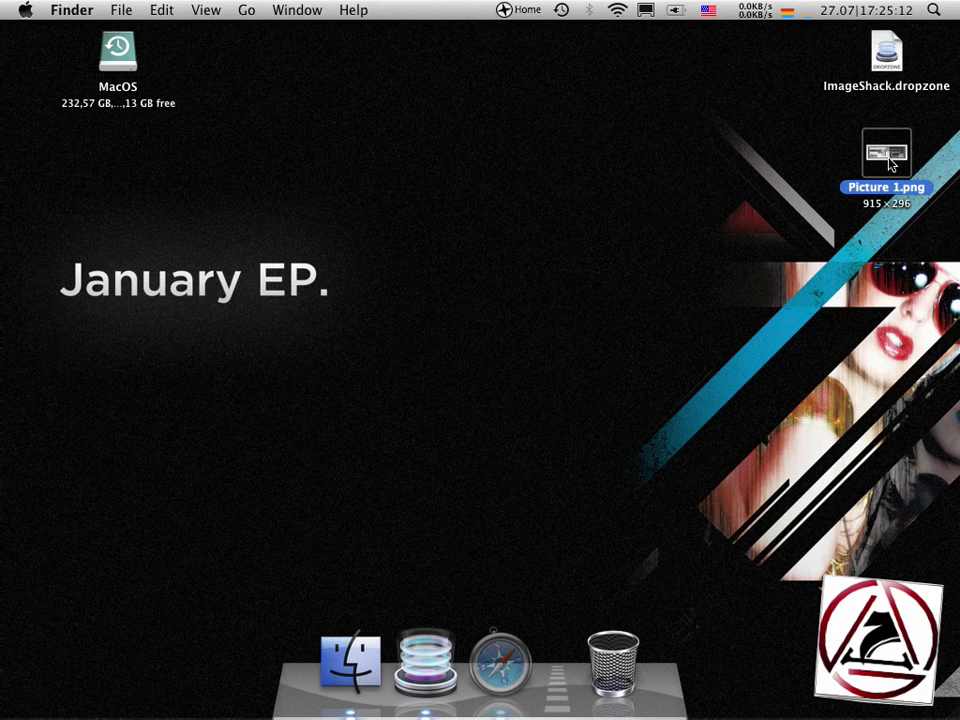
left_click_drag(892, 163, 719, 506)
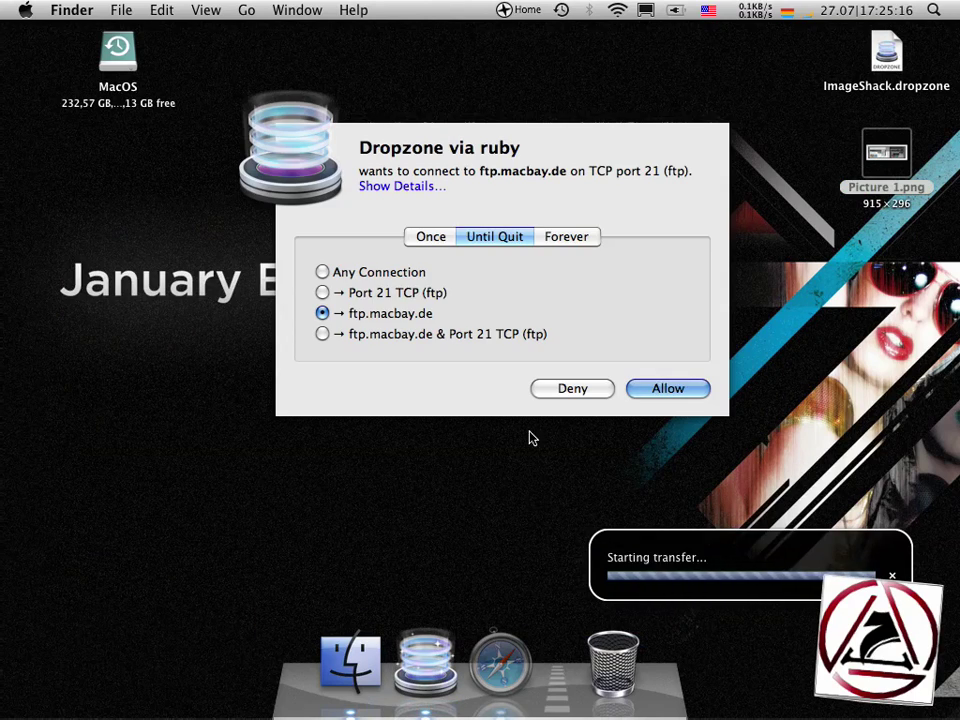
left_click(662, 390)
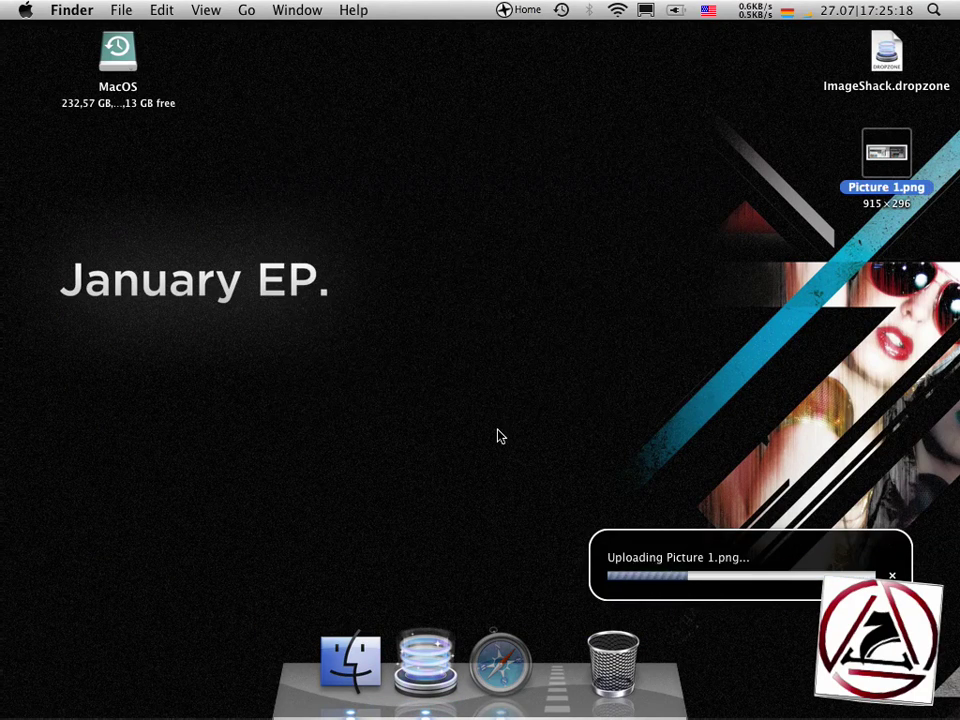
left_click(501, 663)
key("super+t")
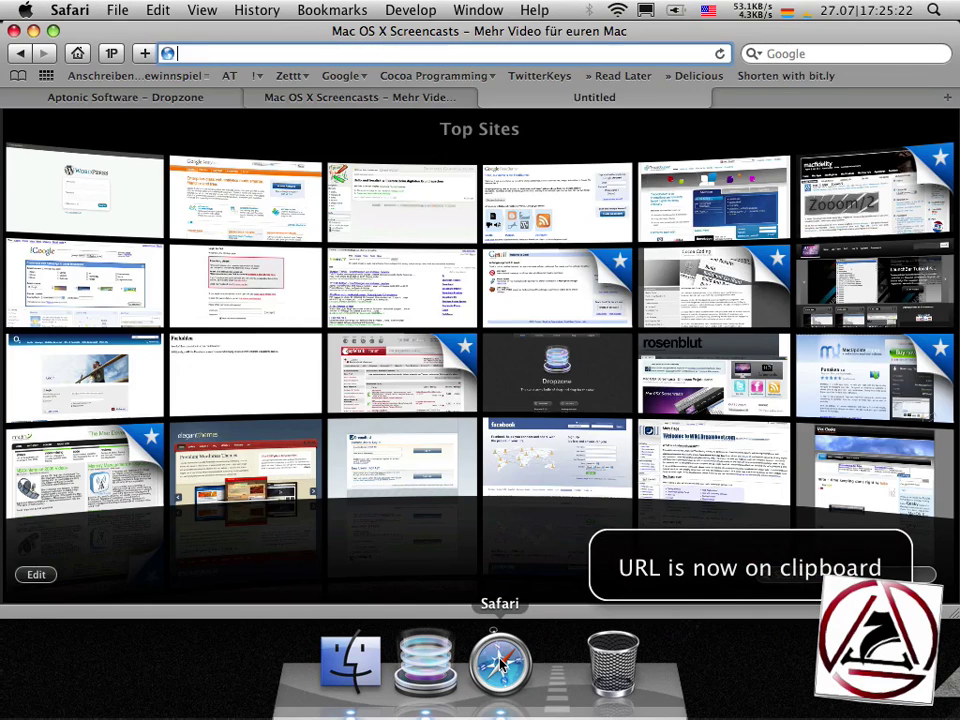
type("http://zettt.de/dropzone/Picture%201.png")
key("Return")
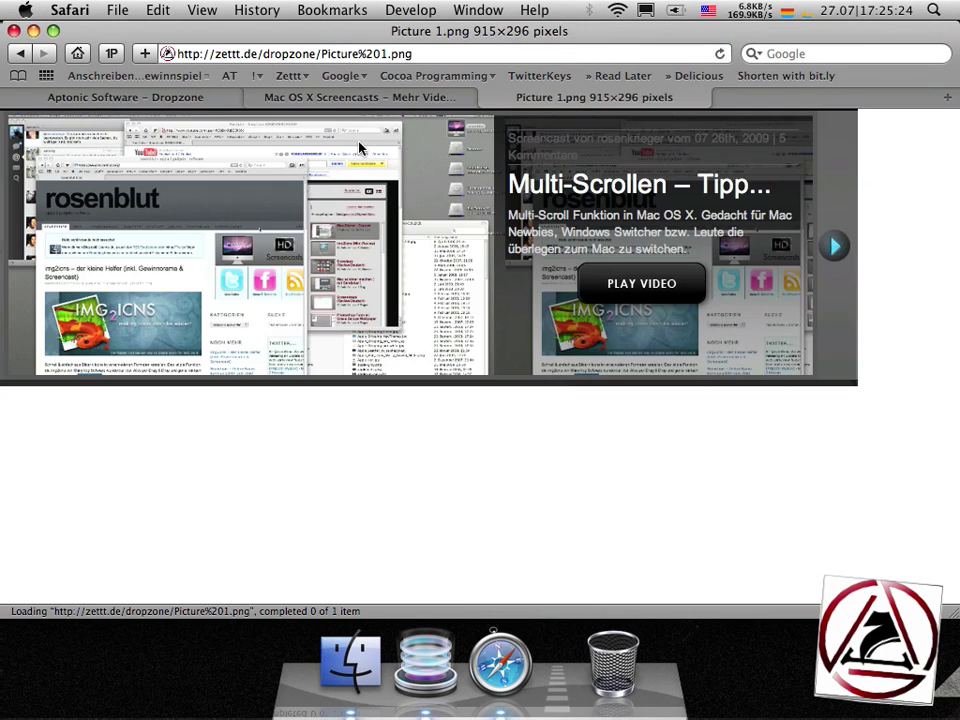
double_click(289, 53)
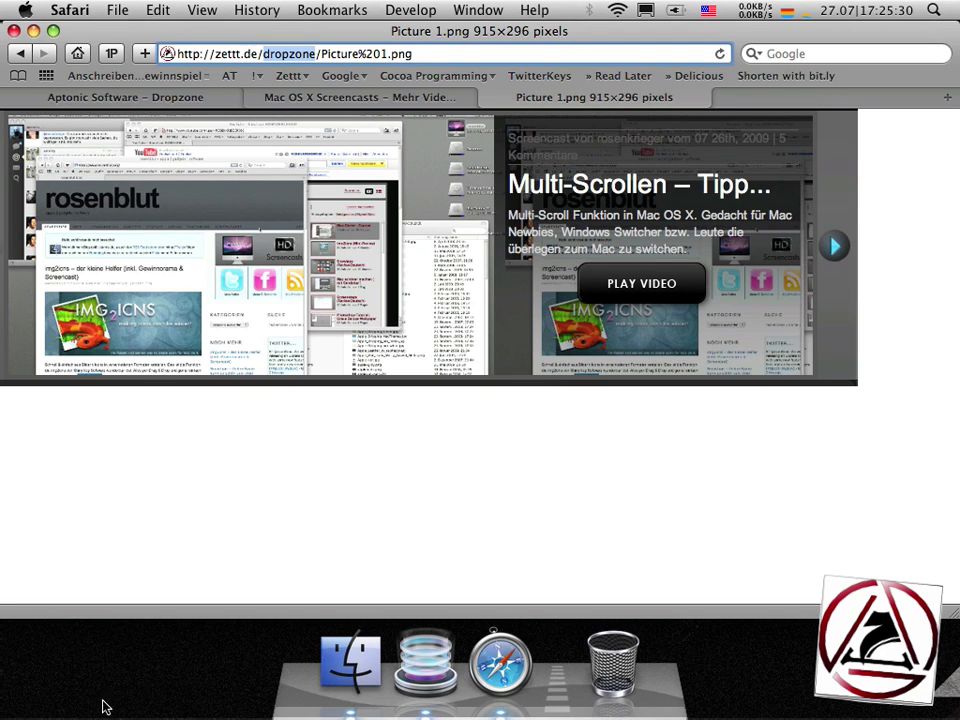
Hide Safari to look over the Dropzone grid on the desktop, and return to Safari to close the uploaded image's tab.
key("super+h")
left_click(579, 444)
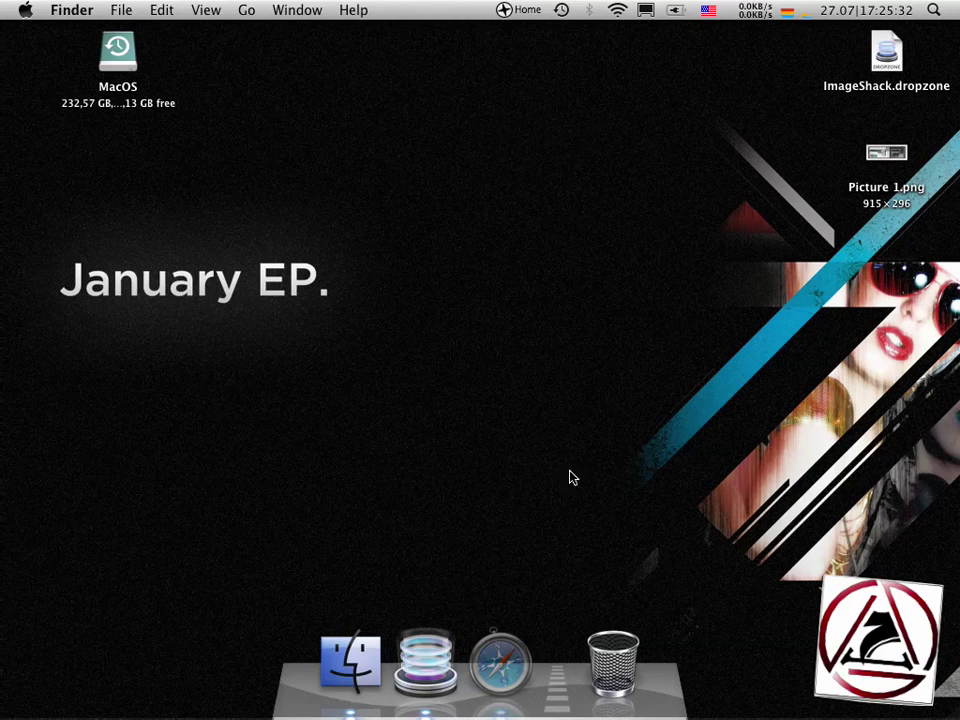
left_click(425, 660)
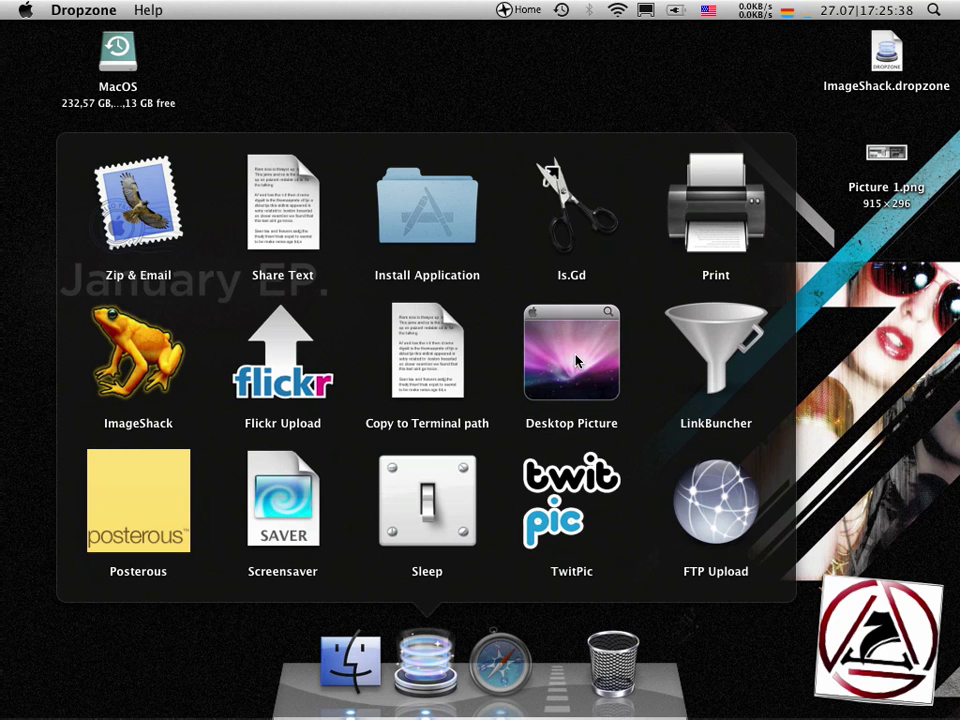
left_click(431, 658)
left_click(500, 662)
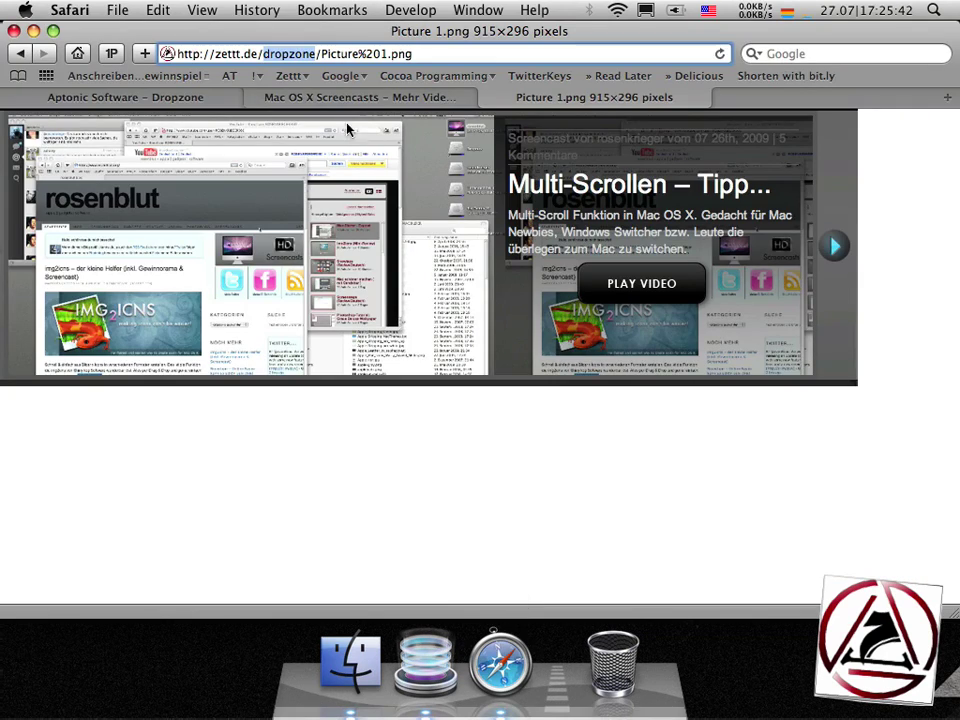
key("super+w")
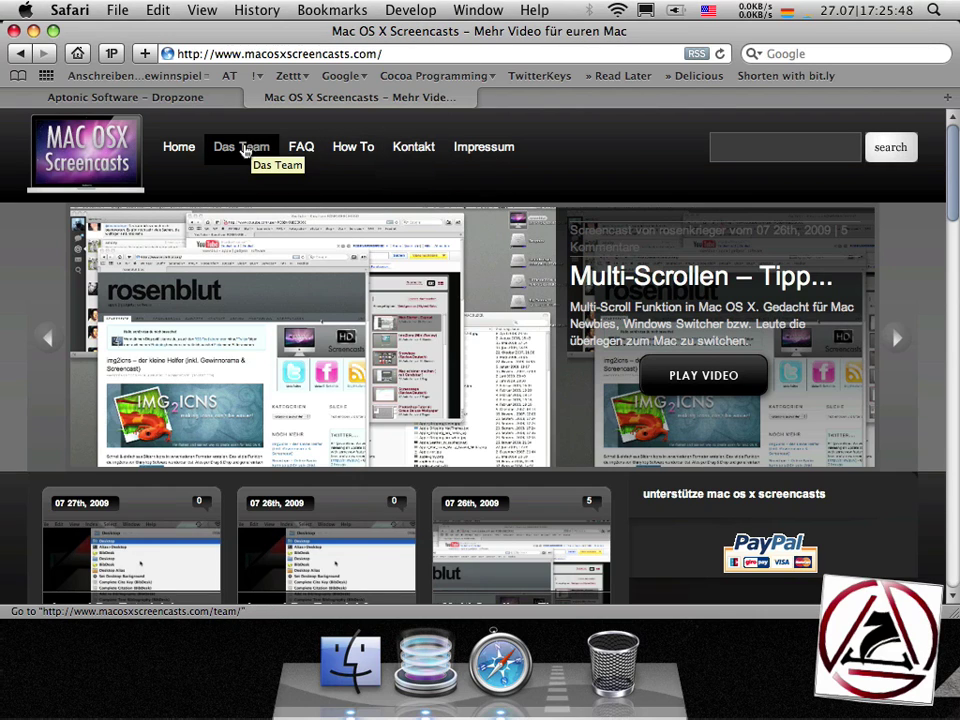
Open the Das Team page and shorten its URL with Dropzone's Is.Gd destination, allowing Dropzone via ruby to connect to is.gd until quit.
left_click(244, 151)
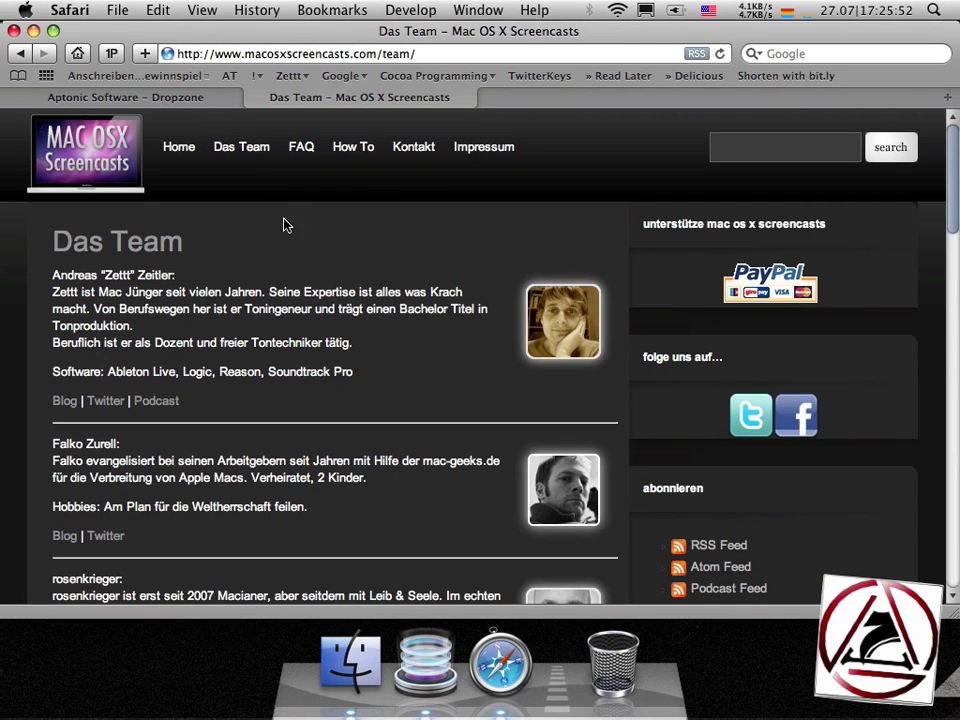
left_click_drag(168, 53, 568, 204)
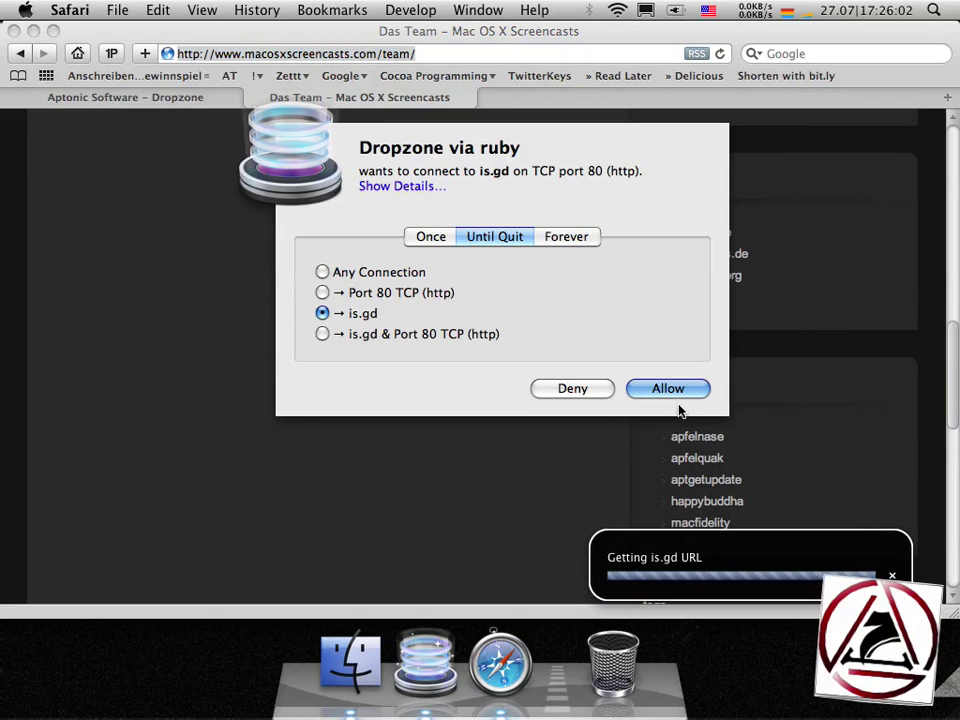
left_click(680, 390)
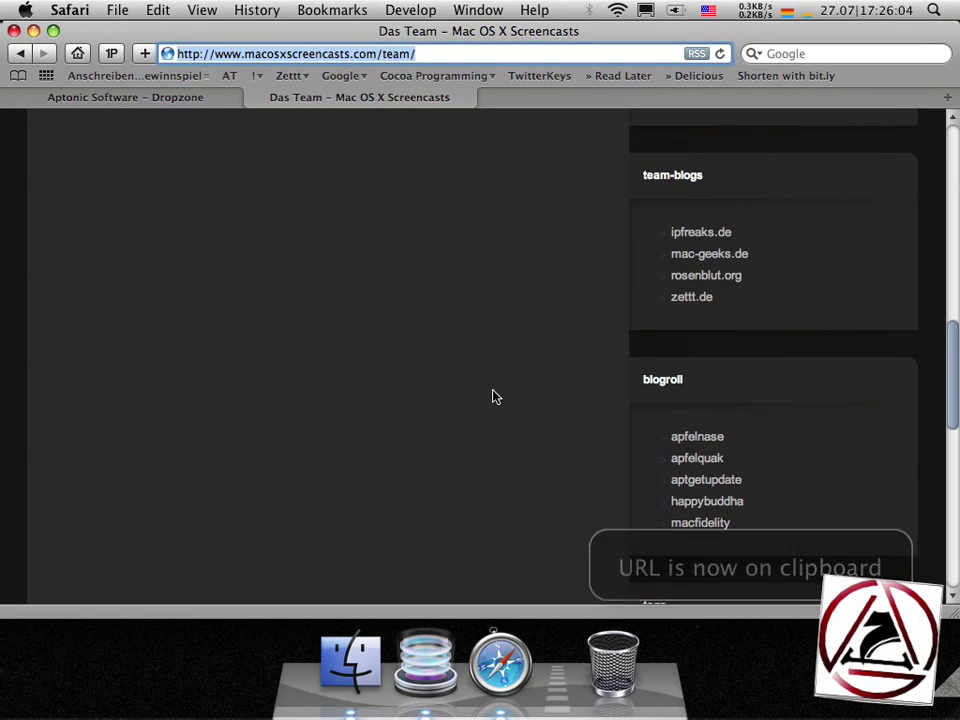
key("super+t")
type("http://is.gd/1OZYR")
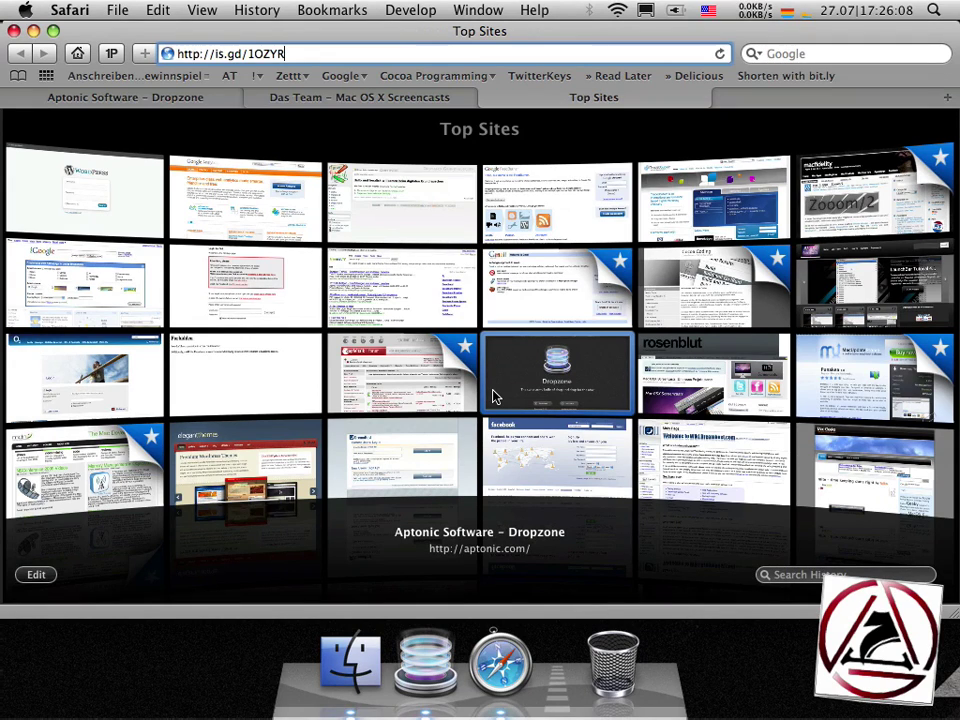
key("Return")
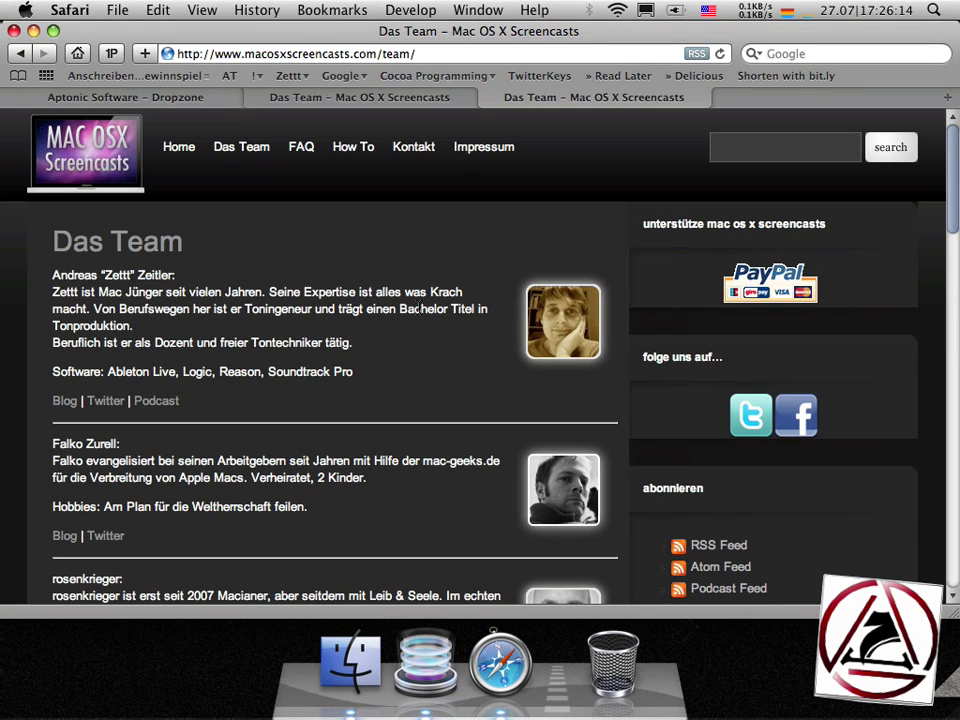
key("super+w")
scroll(364, 266, "up", 10)
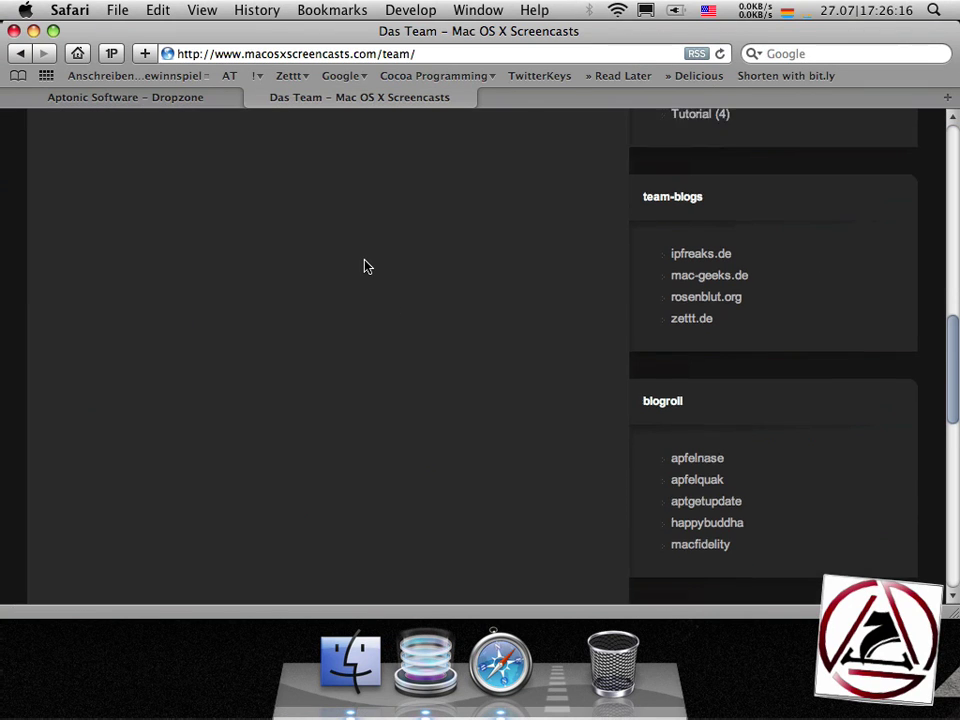
Open Dropzone's preferences, examine the ImageShack destination's edit options, and cancel without changes.
left_click(426, 660)
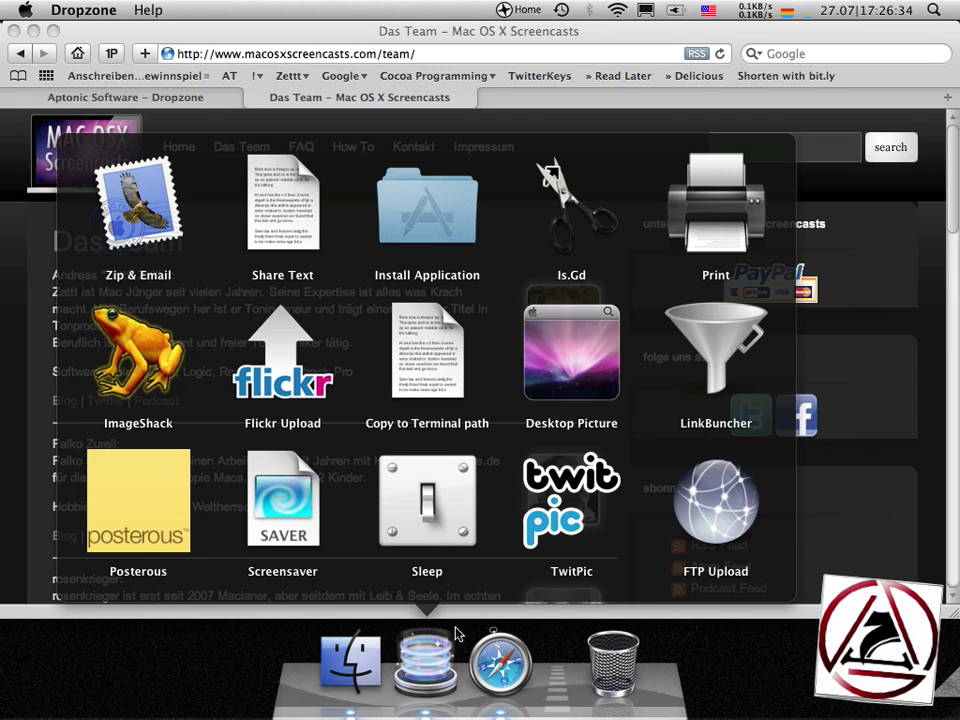
right_click(428, 660)
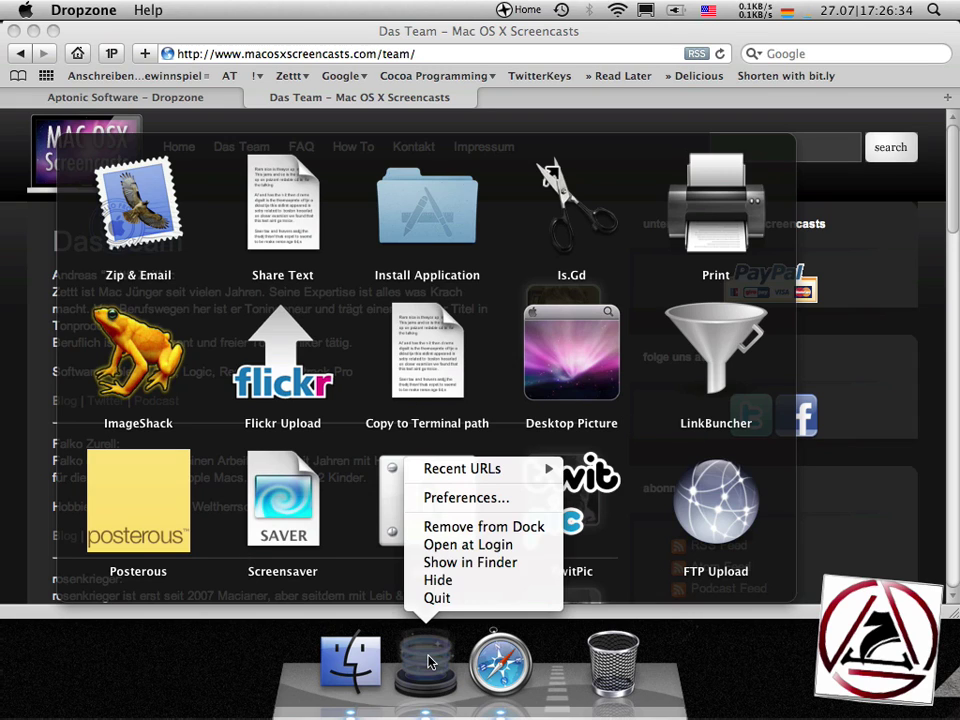
left_click(440, 499)
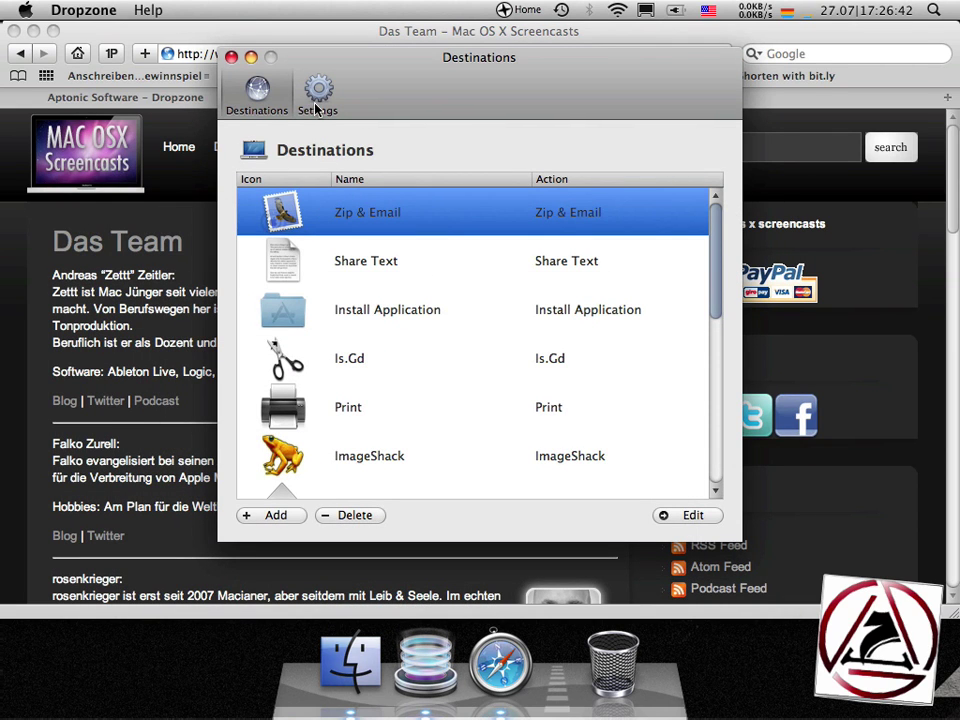
scroll(362, 323, "down", 3)
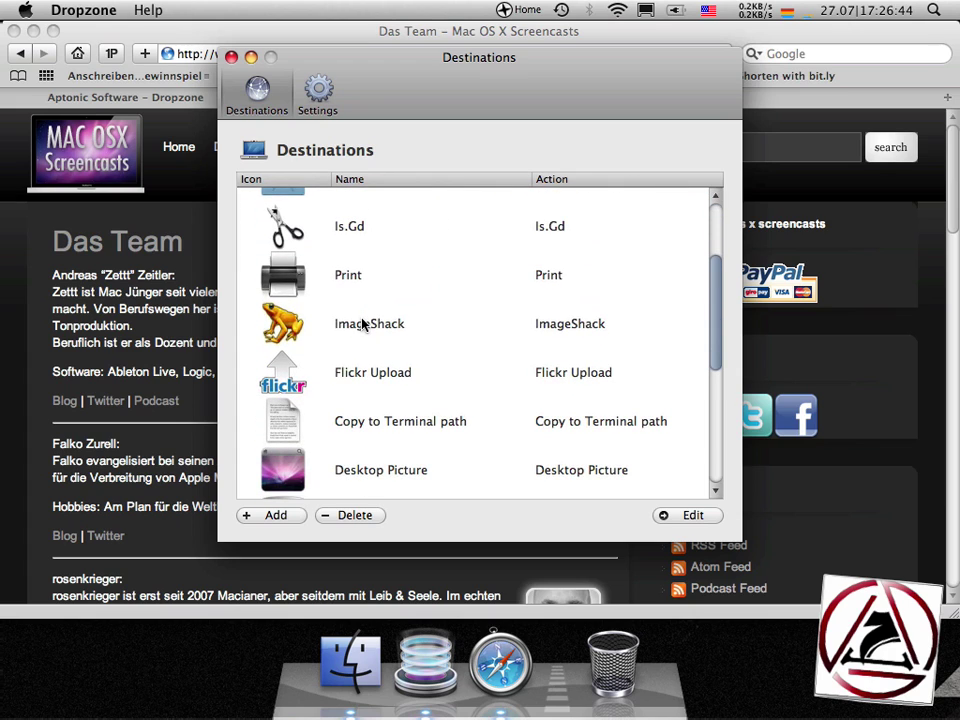
left_click(364, 326)
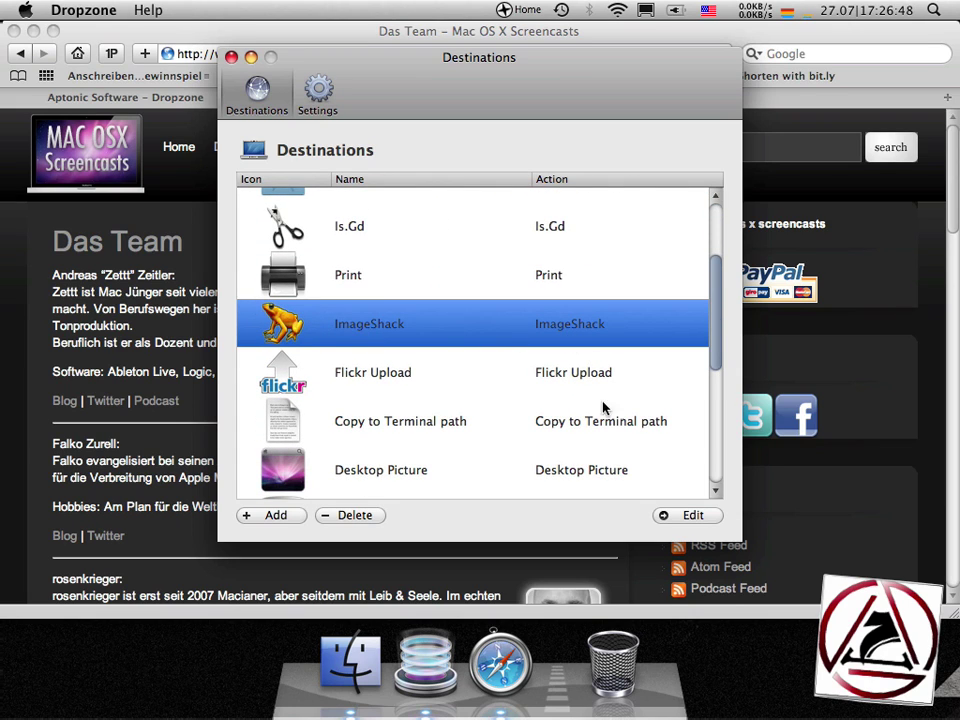
left_click(666, 515)
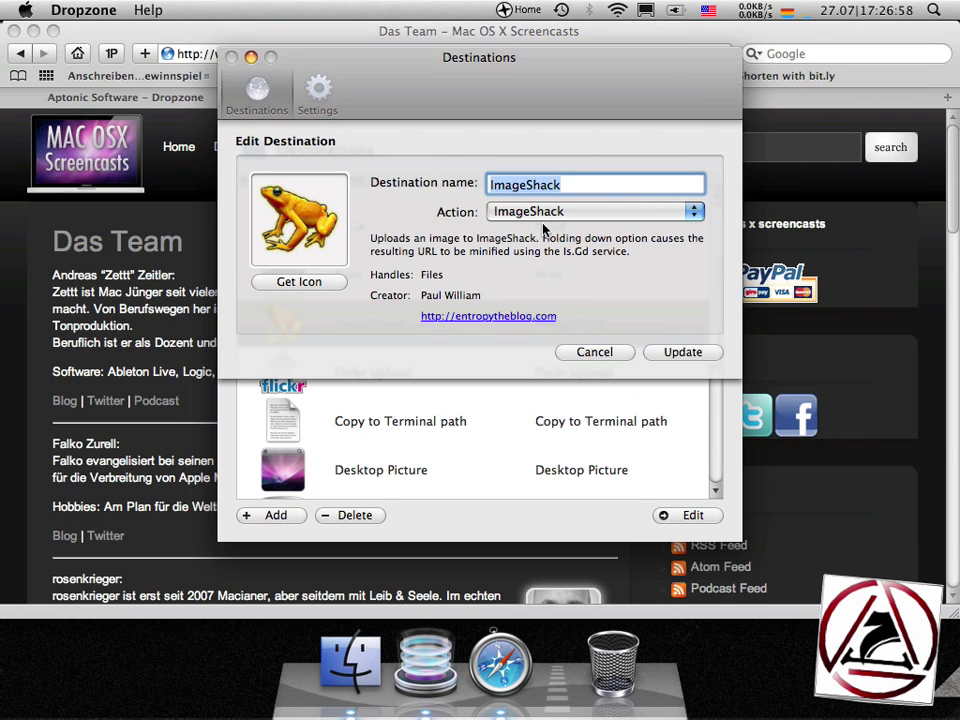
left_click(492, 211)
left_click(378, 223)
left_click(600, 348)
Open the Is.Gd script from the installed destination scripts in Dropzone's settings for editing in TextMate.
left_click(318, 95)
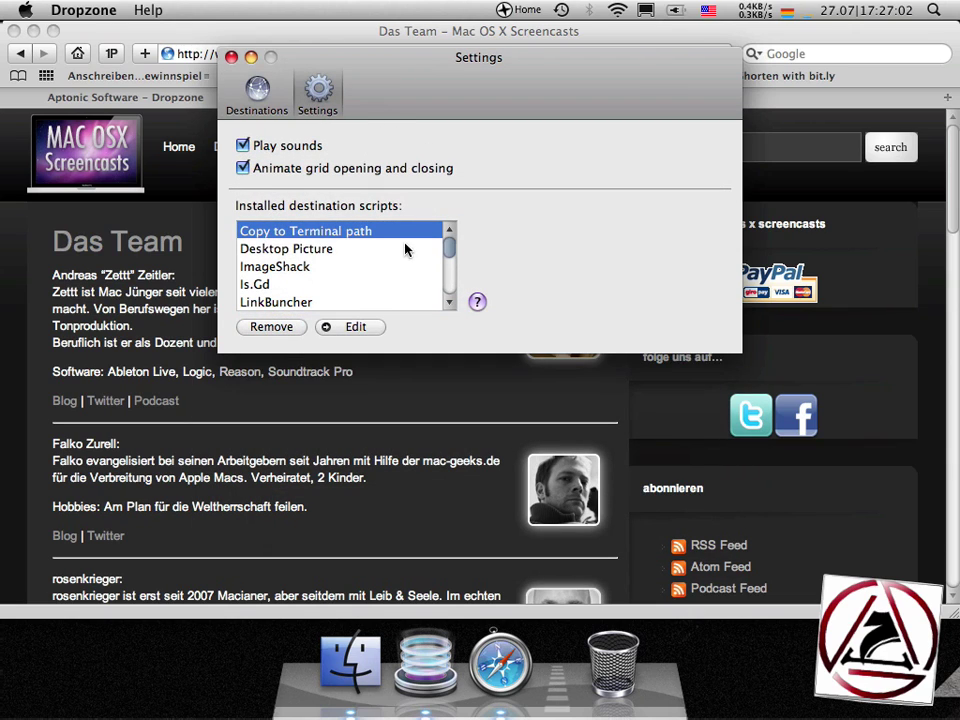
scroll(306, 285, "down", 2)
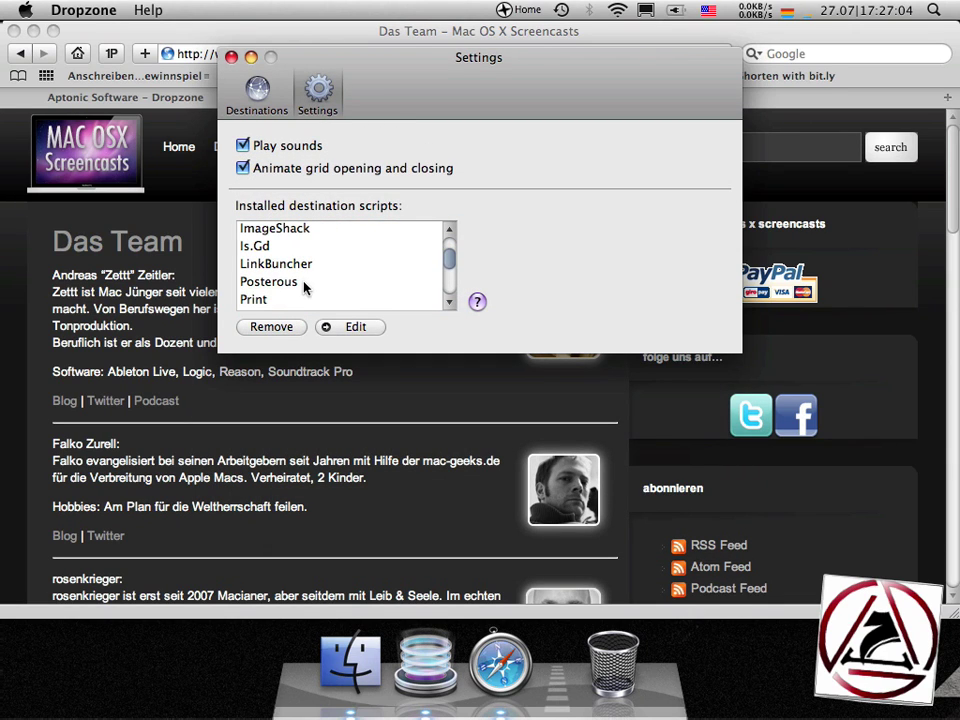
left_click(259, 265)
left_click(272, 250)
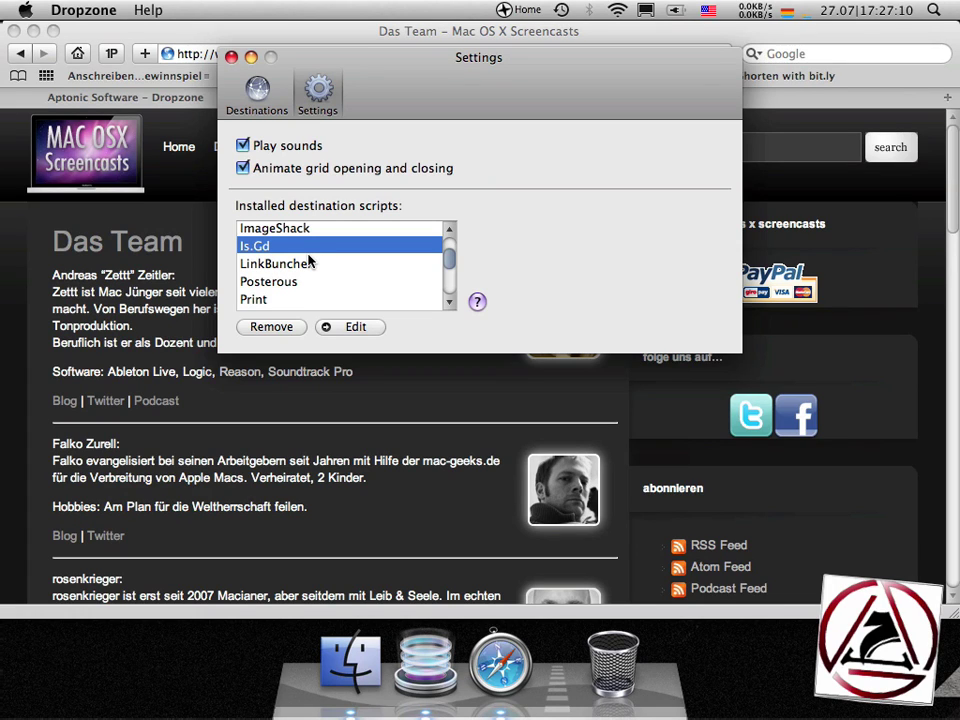
left_click(380, 327)
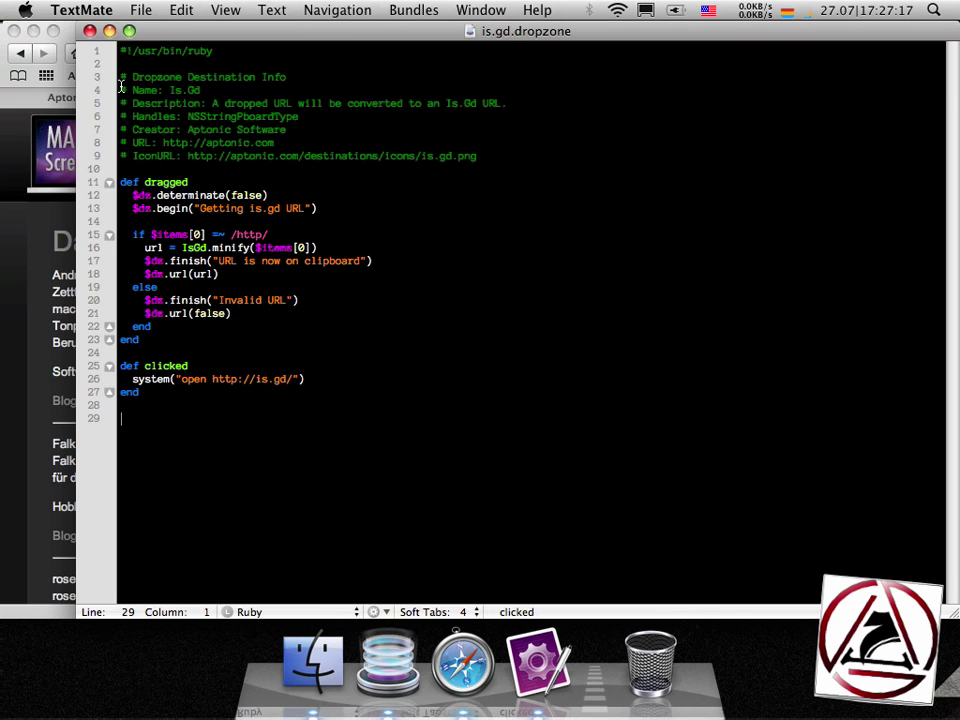
Highlight the Dropzone Destination Info comments on lines 3 to 9 of the script, and the IconURL entry on line 9.
left_click_drag(90, 77, 115, 166)
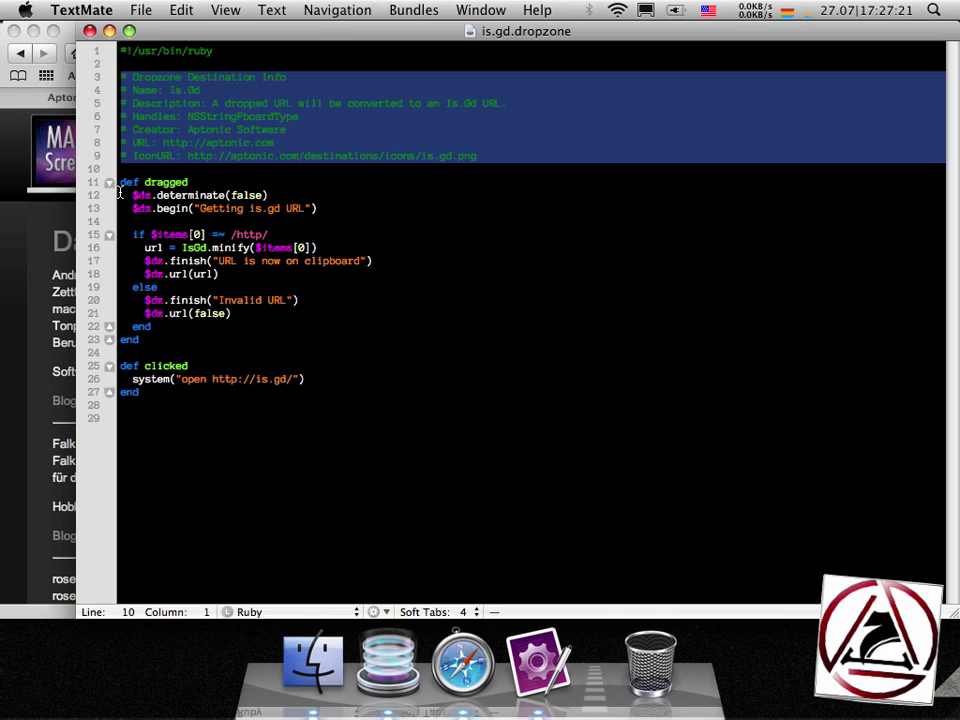
key("Left")
key("Down")
key("Down")
key("Down")
key("Down")
key("Down")
key("Down")
key("Right")
key("Right")
key("shift+super+Right")
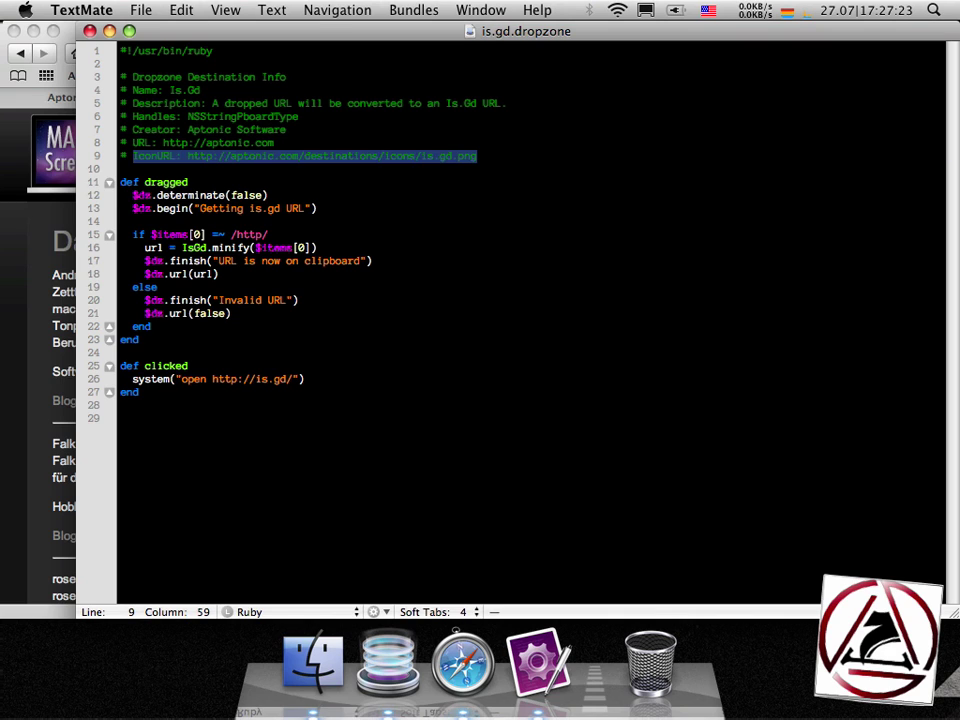
key("Left")
Select the script's code from the dragged method on line 11 through the end of the file.
key("Down")
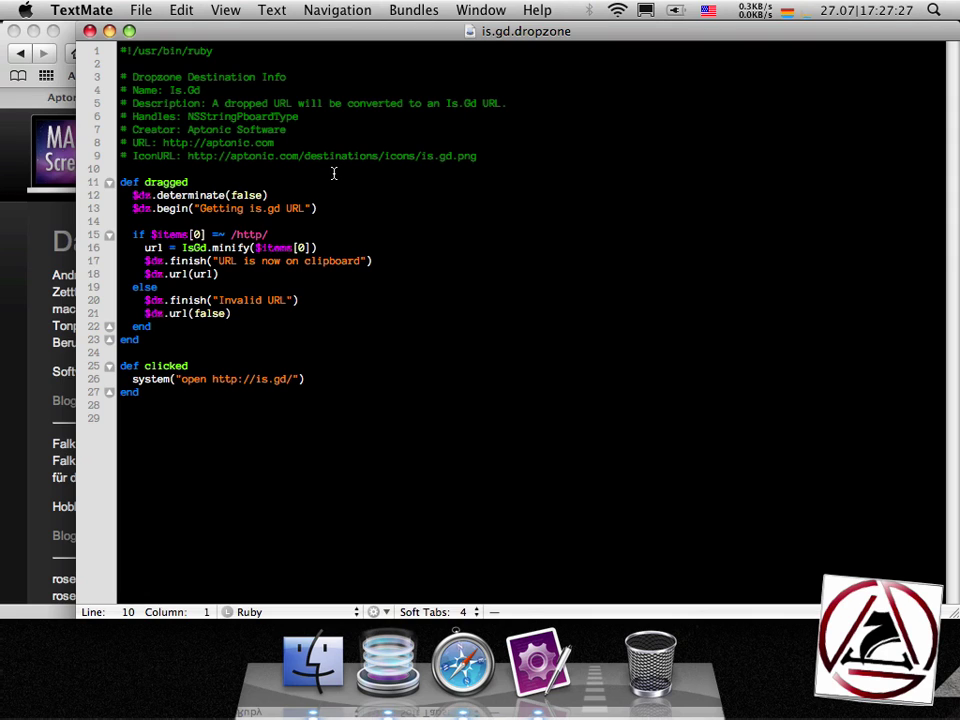
key("Down")
key("Right")
key("Right")
key("Left")
key("Left")
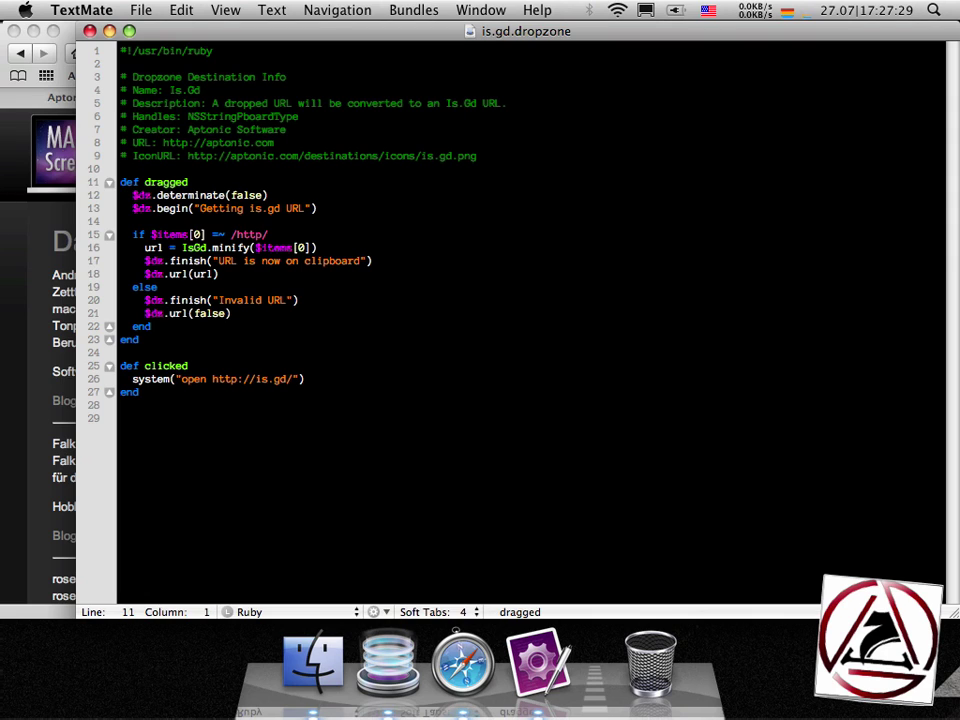
key("super+shift+Down")
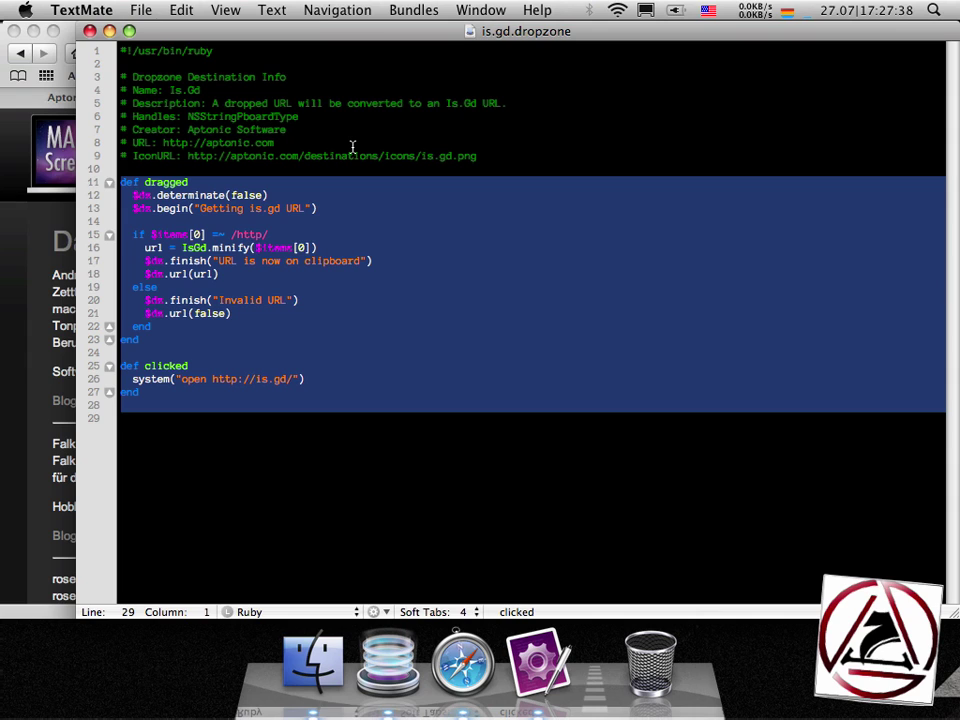
Deselect the code and close the is.gd.dropzone script and the Dropzone settings window.
left_click(199, 454)
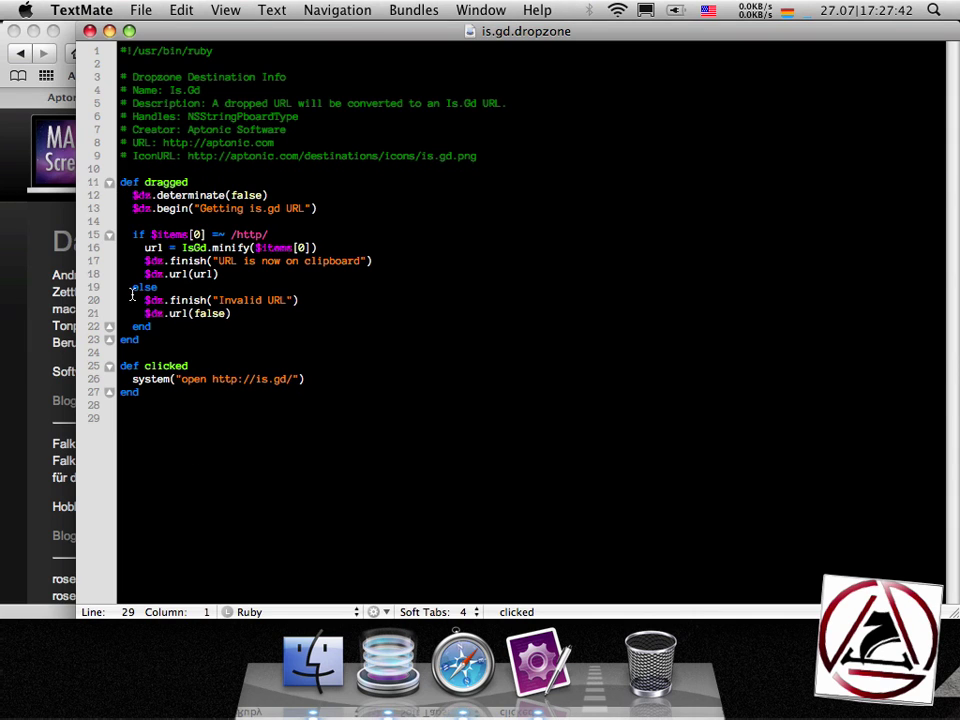
left_click(89, 31)
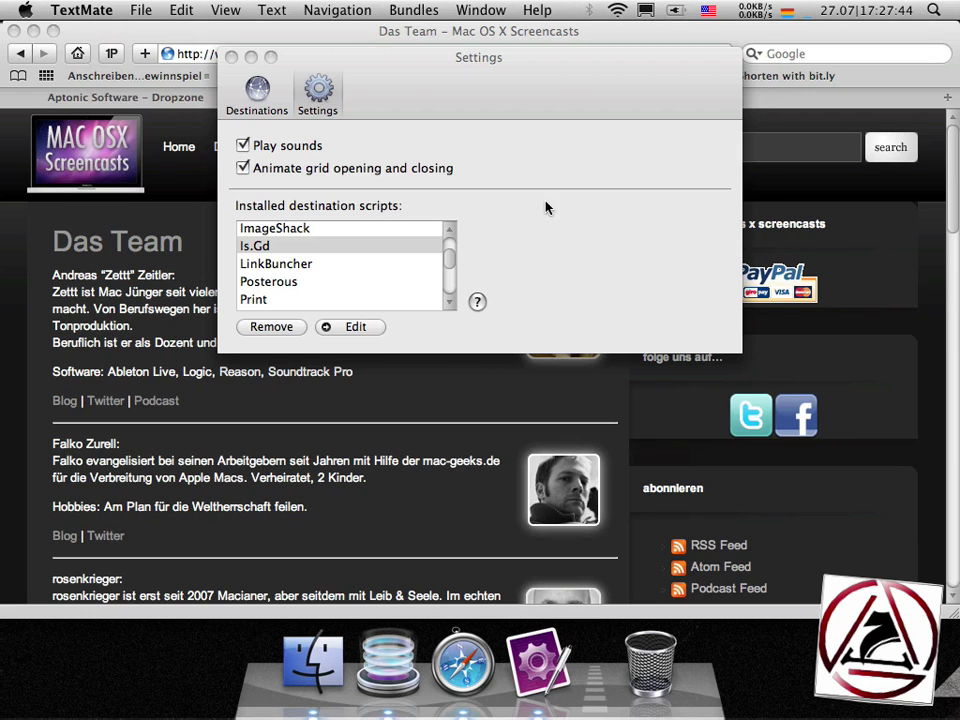
left_click(231, 57)
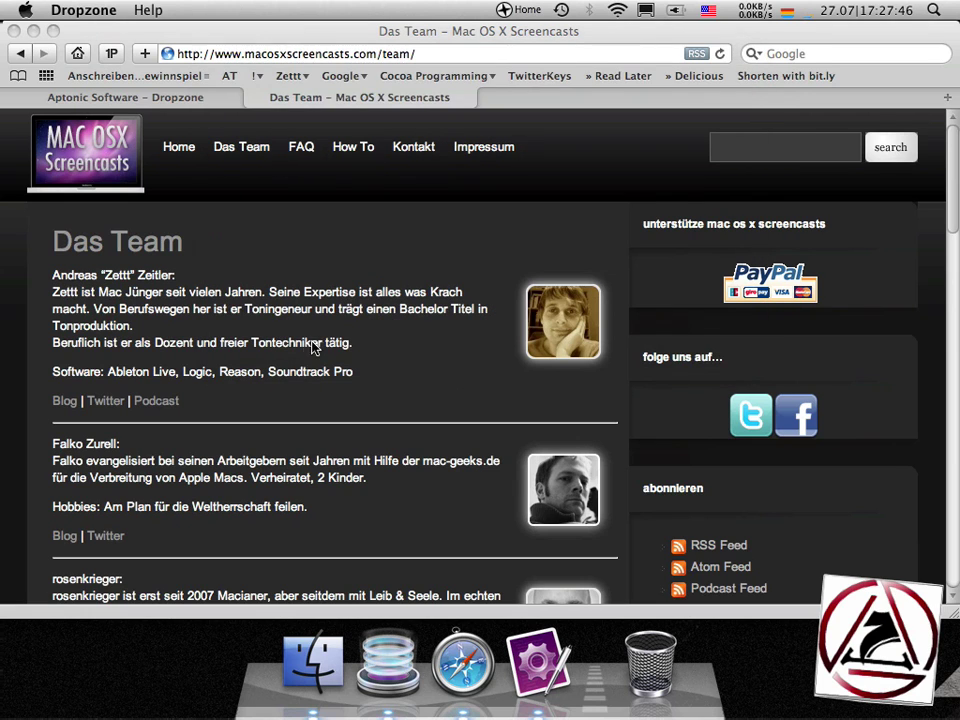
Switch to Safari and show the Aptonic Software Dropzone home page.
left_click(165, 101)
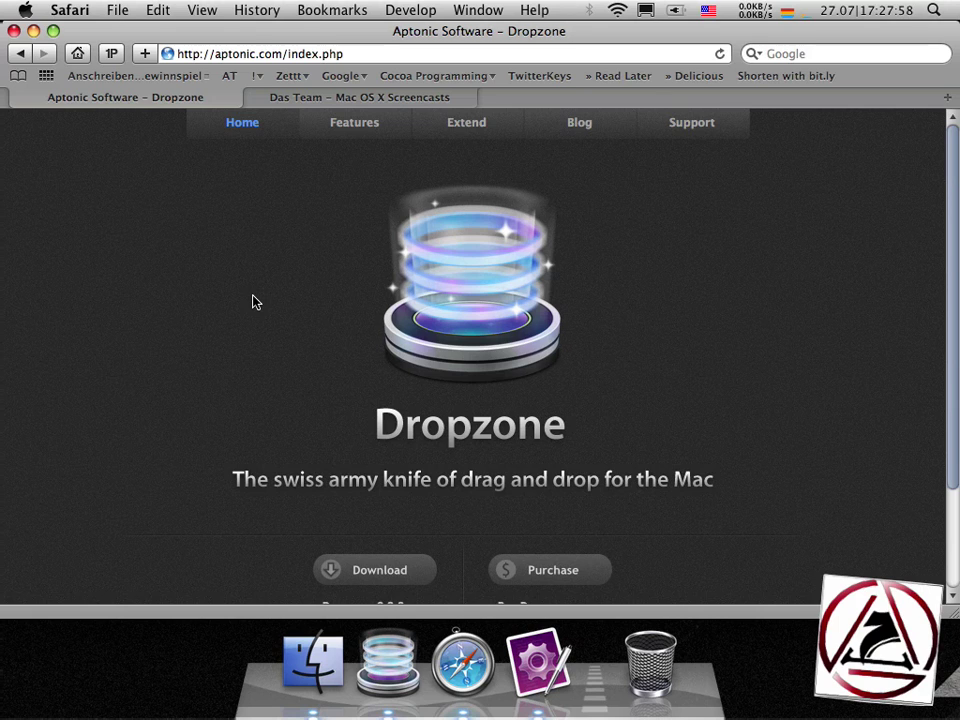
key("ctrl+Tab")
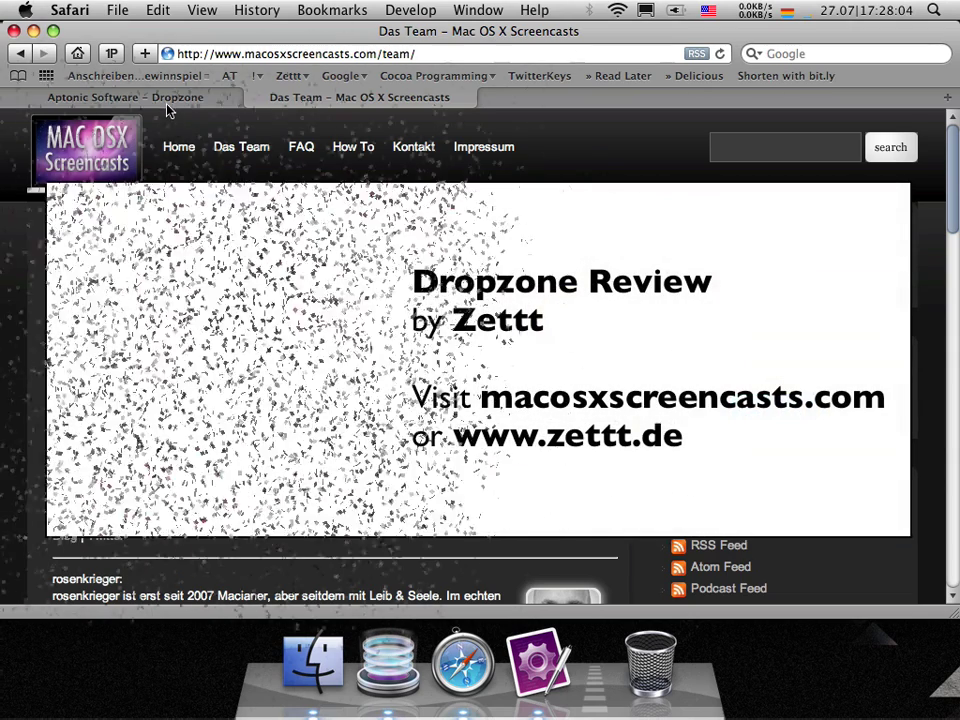
left_click(165, 98)
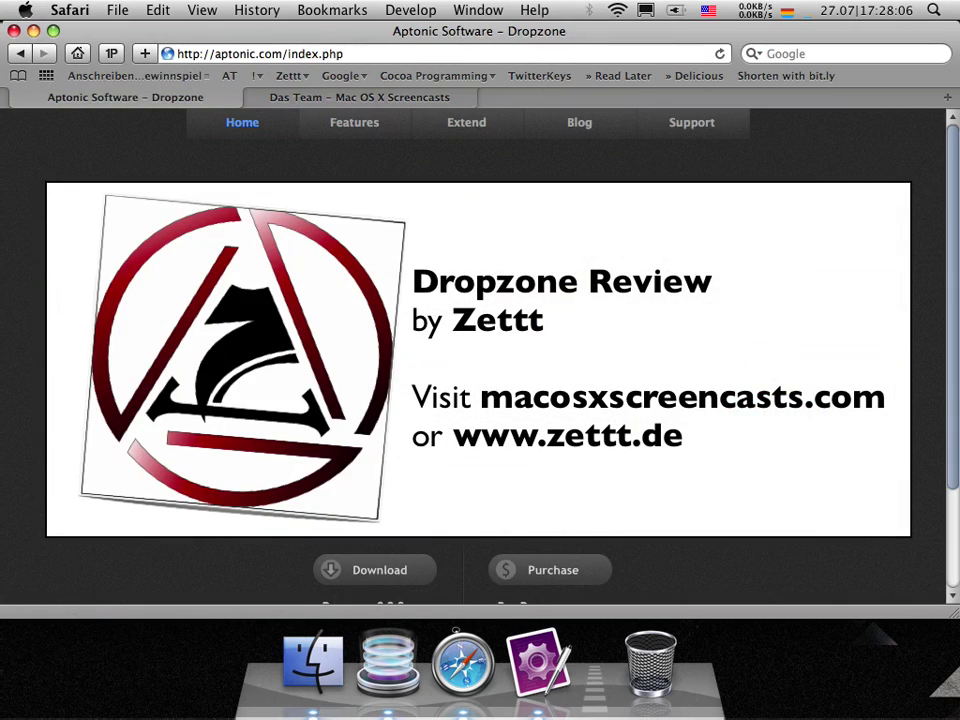